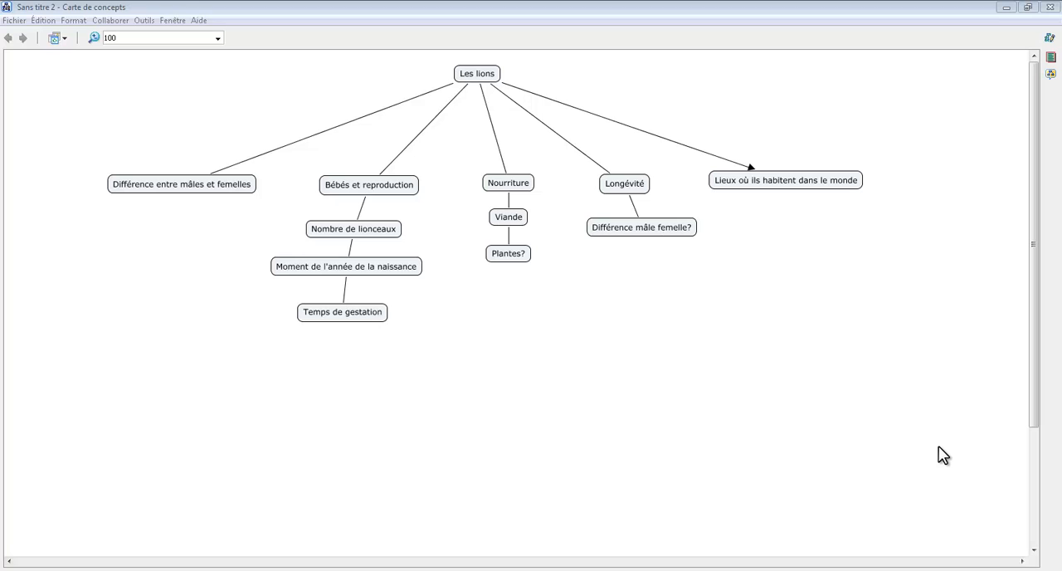
# Step: Save the concept map in Mes Cmaps under the name "Les lions texte informatif"
pyautogui.click(14, 20)
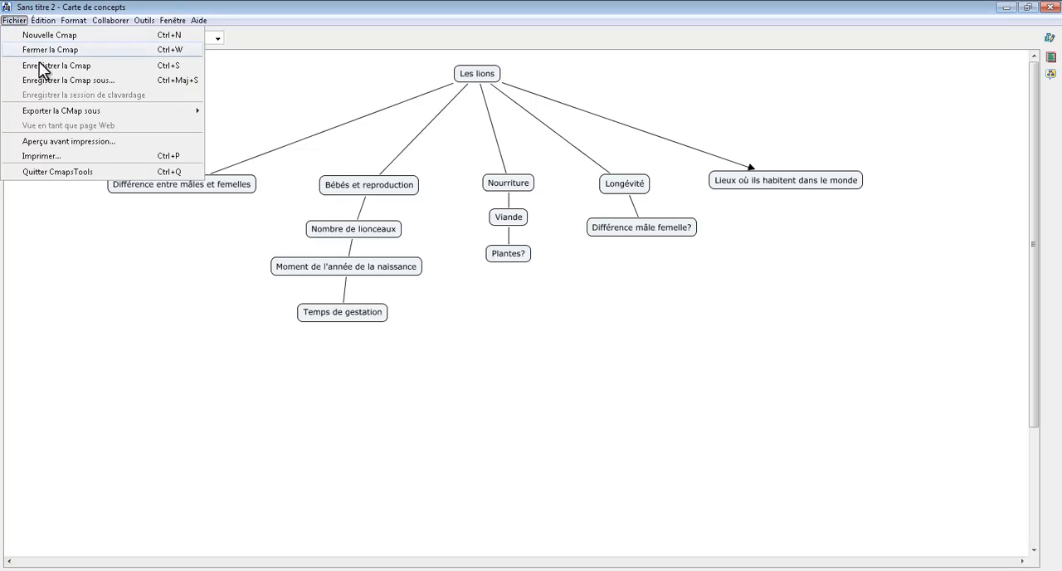
pyautogui.click(69, 79)
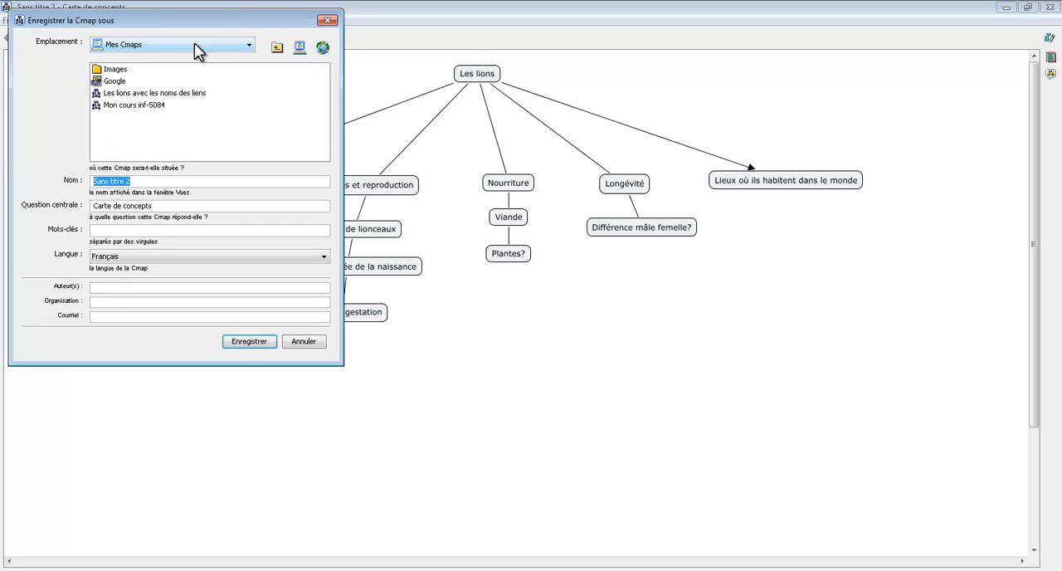
pyautogui.moveTo(188, 18); pyautogui.dragTo(234, 30)
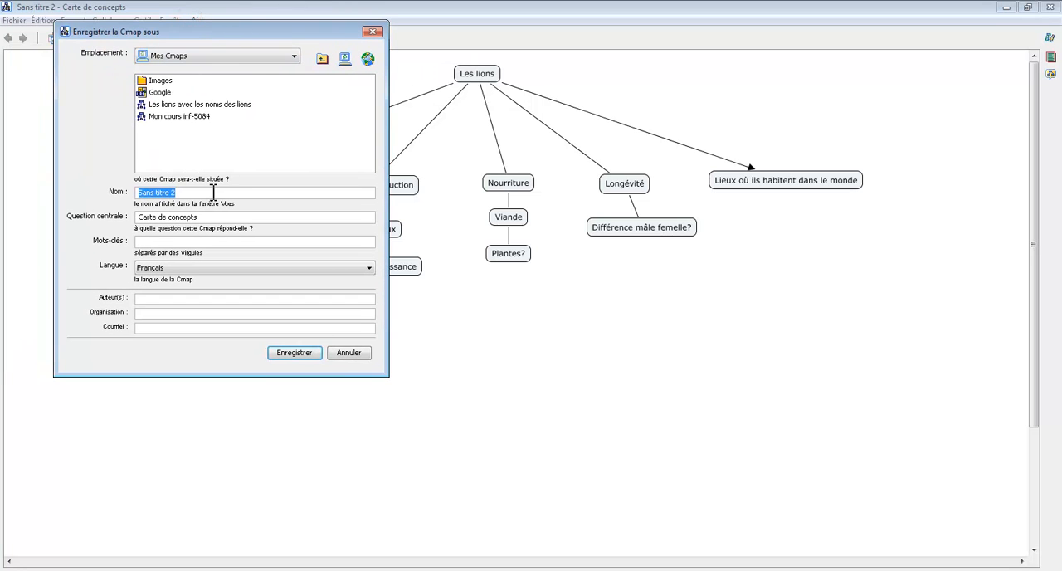
pyautogui.write('Les lions texte informatif')
pyautogui.click(293, 353)
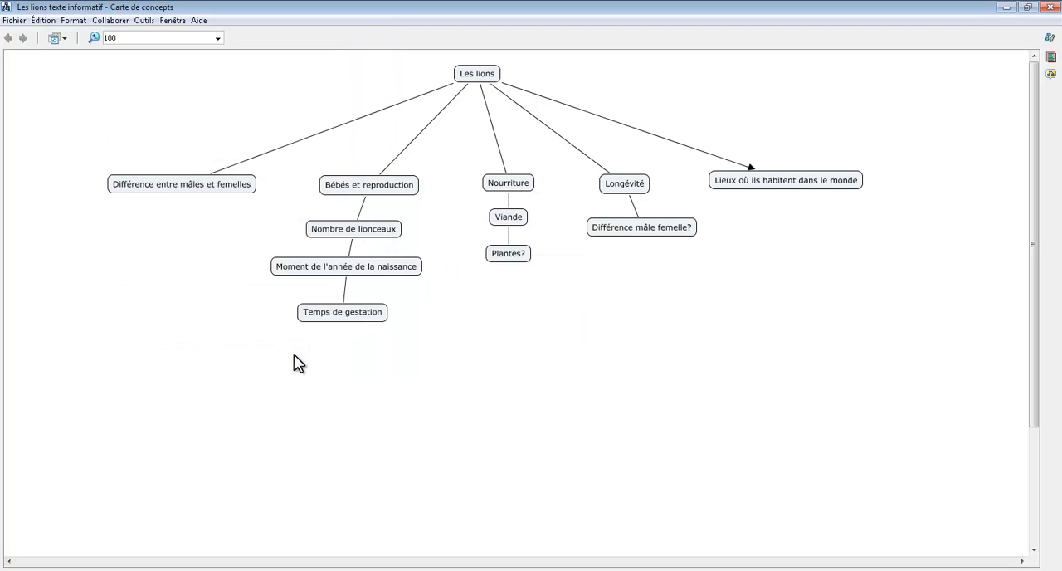
# Step: Close the concept map, reopen "Les lions texte informatif" from Mes Cmaps and maximize its window
pyautogui.click(1051, 12)
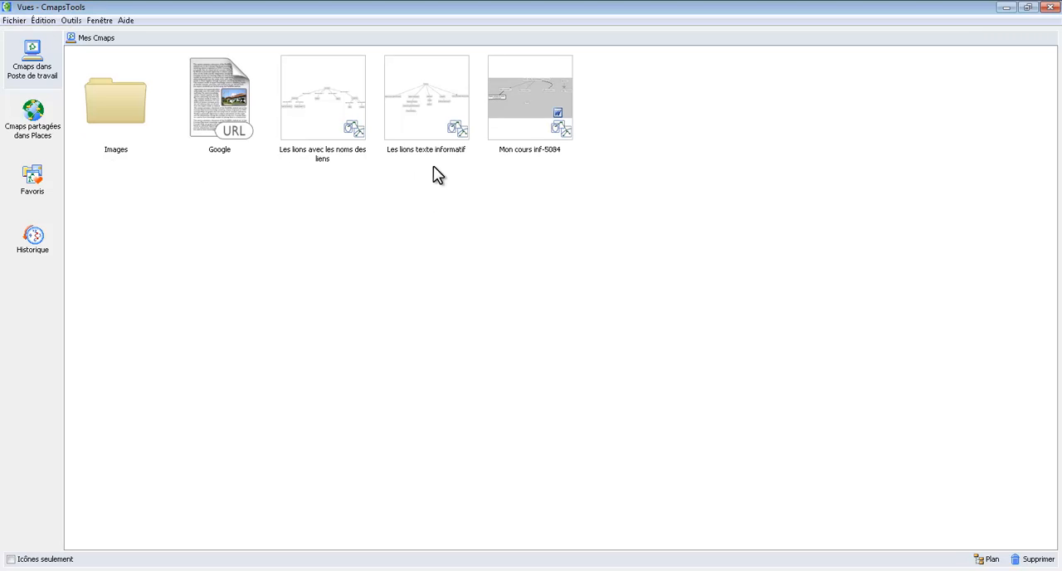
pyautogui.click(512, 194)
pyautogui.doubleClick(439, 101)
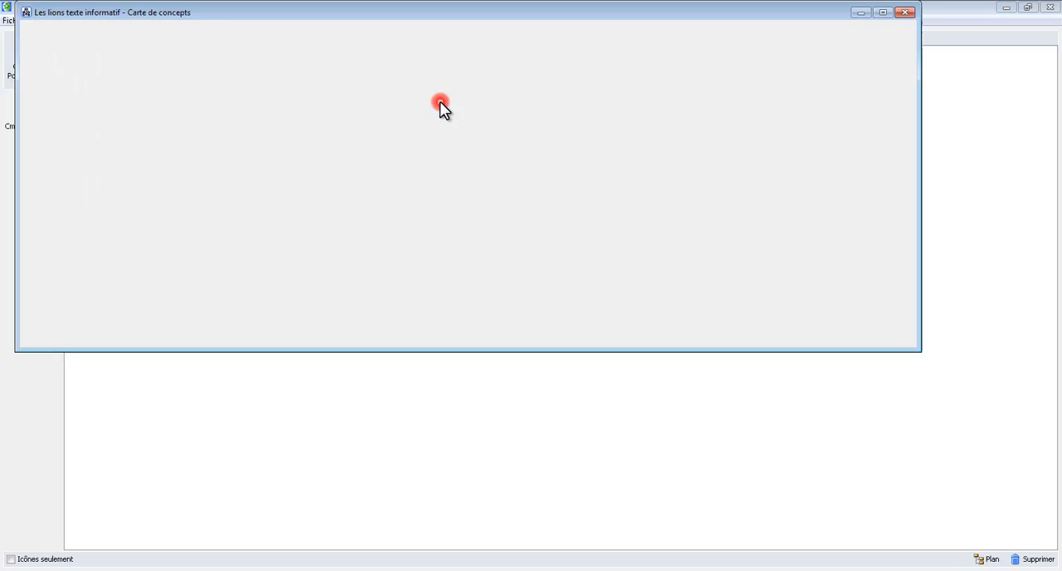
pyautogui.click(883, 13)
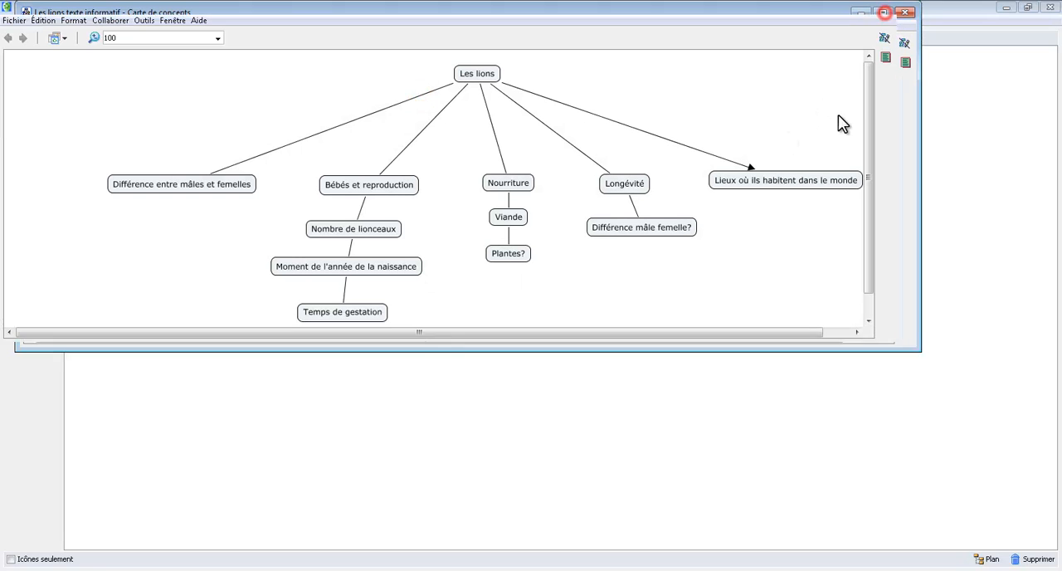
# Step: Add two blank concepts in the empty area below the map and delete them
pyautogui.doubleClick(584, 358)
pyautogui.click(645, 353)
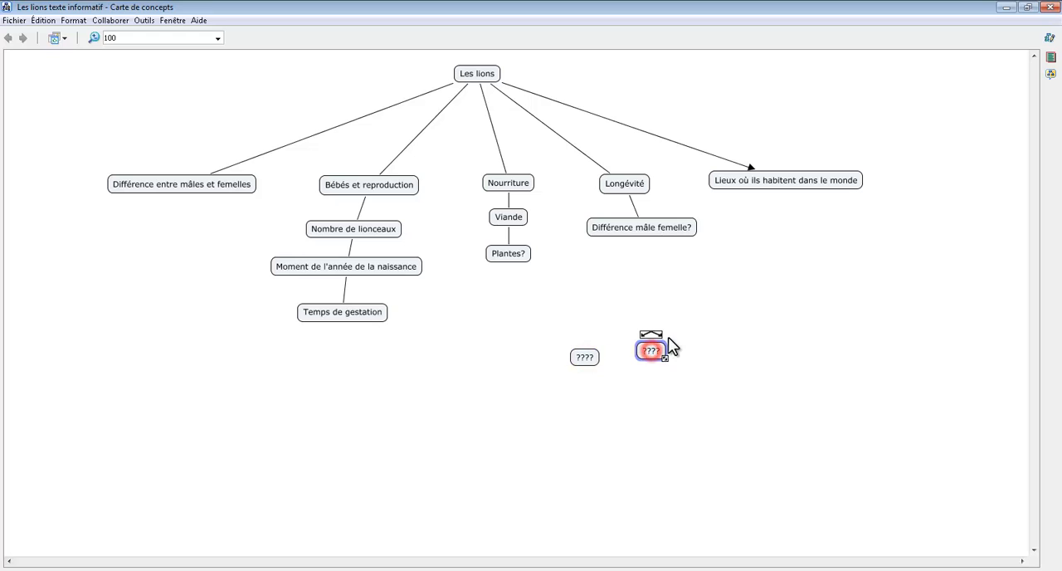
pyautogui.click(598, 357)
pyautogui.press('Delete')
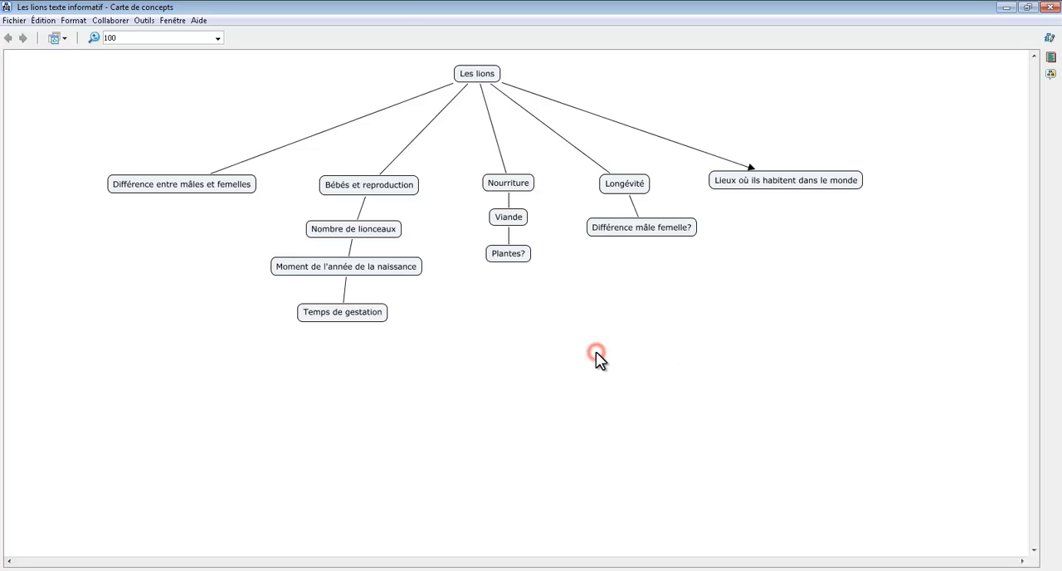
# Step: Preview the map's printout in landscape (Paysage) orientation and close the preview without printing
pyautogui.click(14, 21)
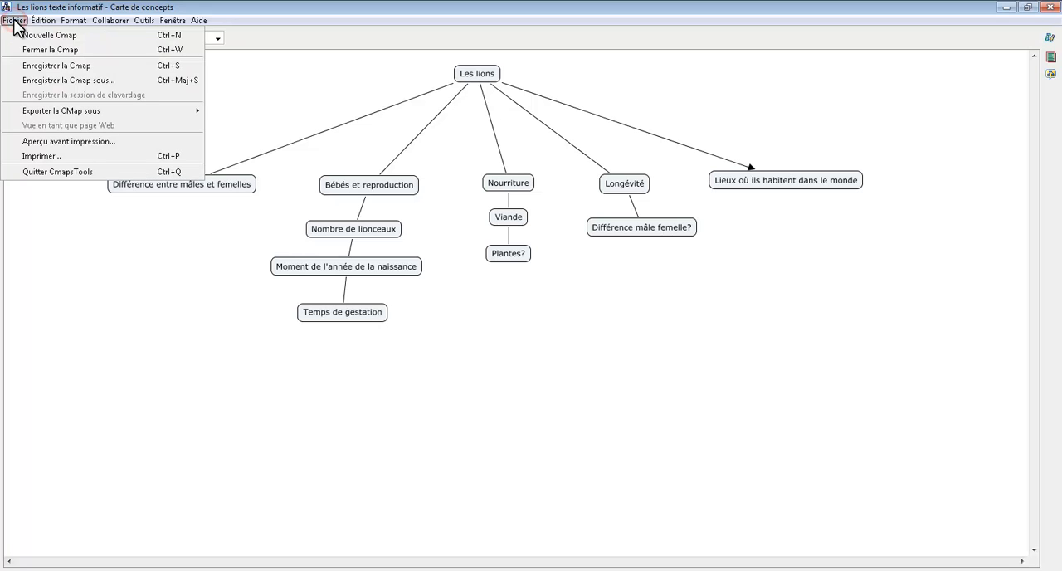
pyautogui.click(60, 142)
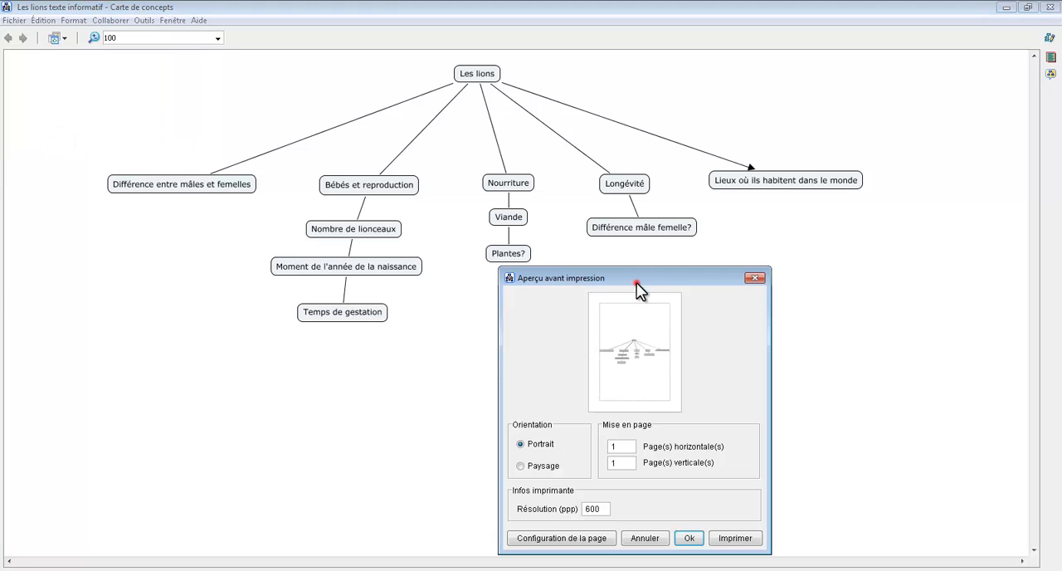
pyautogui.moveTo(635, 279); pyautogui.dragTo(671, 110)
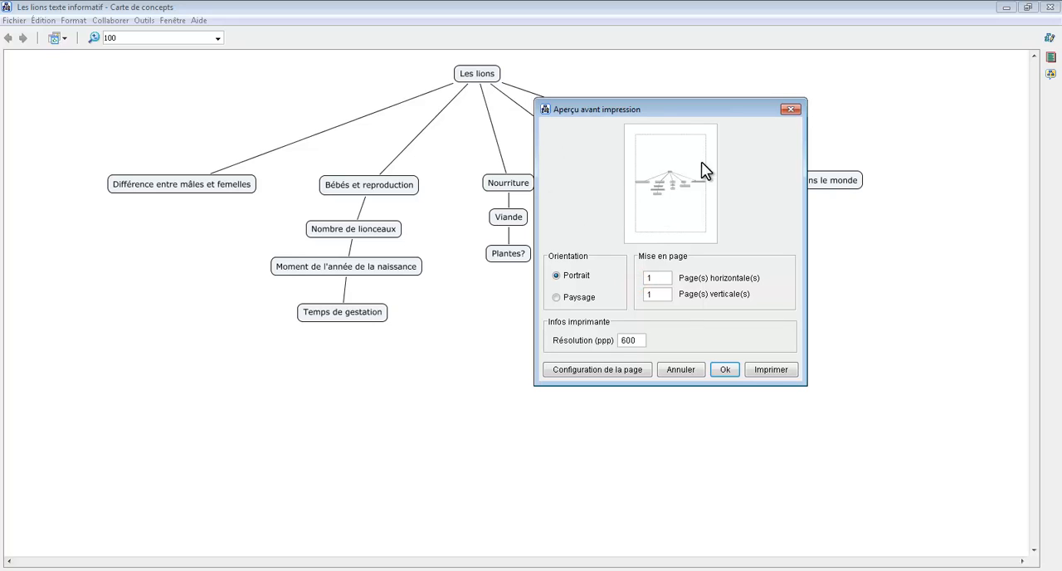
pyautogui.click(555, 297)
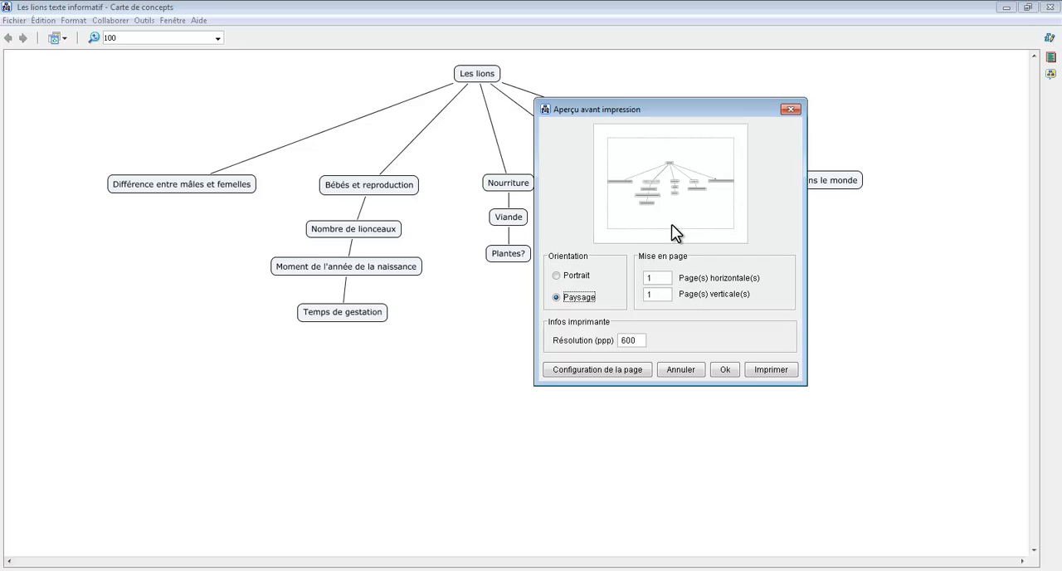
pyautogui.click(790, 112)
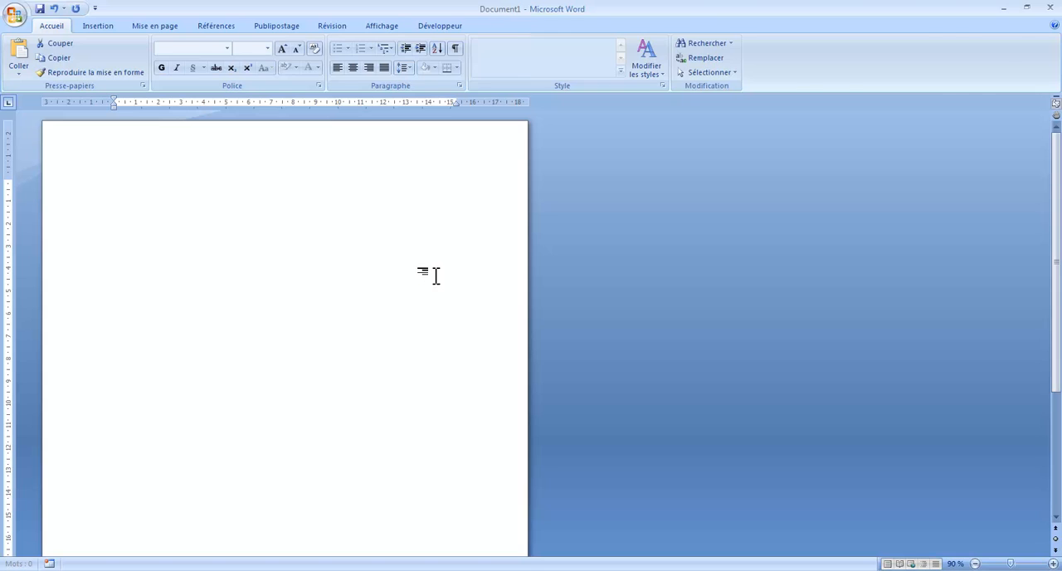
pyautogui.click(1003, 7)
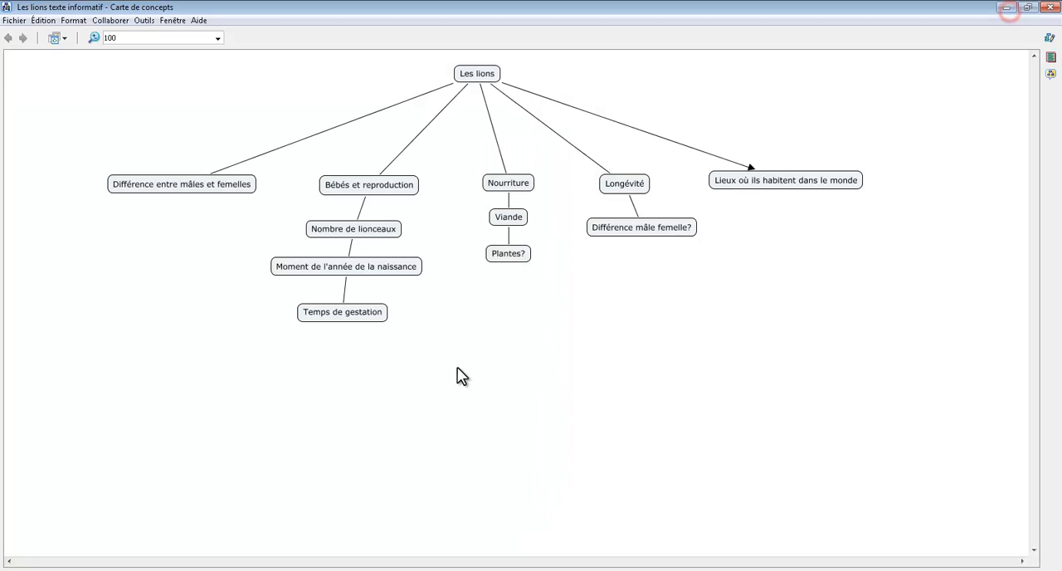
pyautogui.click(264, 570)
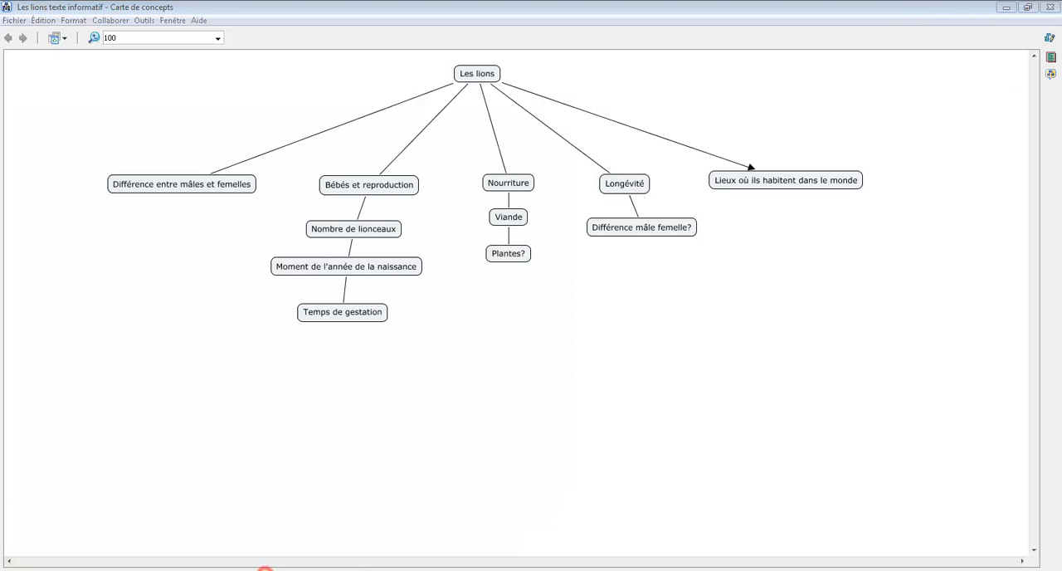
pyautogui.click(1048, 8)
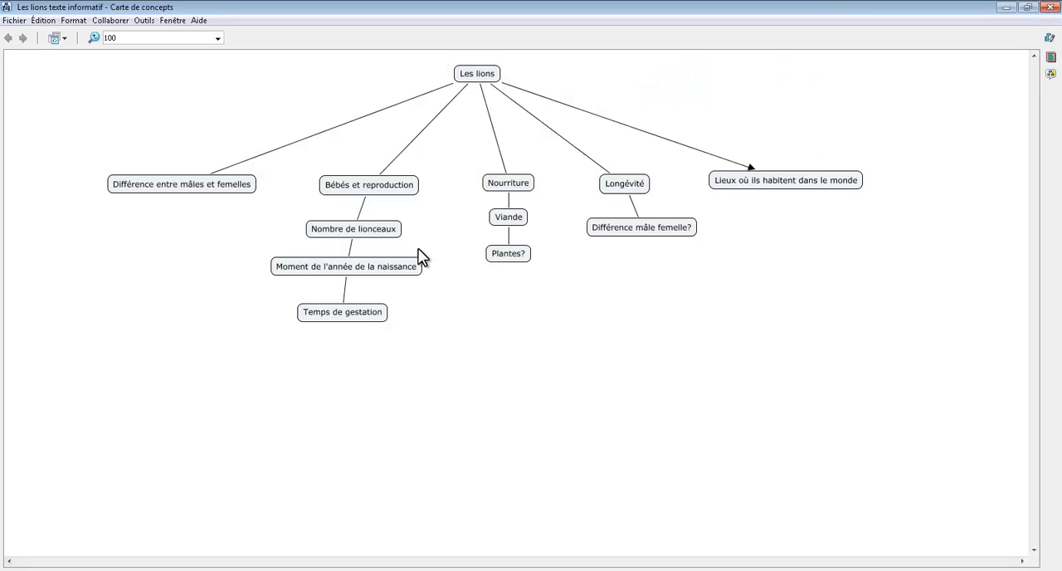
# Step: Export the concept map in PDF format to the desktop (Bureau), keeping the proposed file name
pyautogui.click(17, 23)
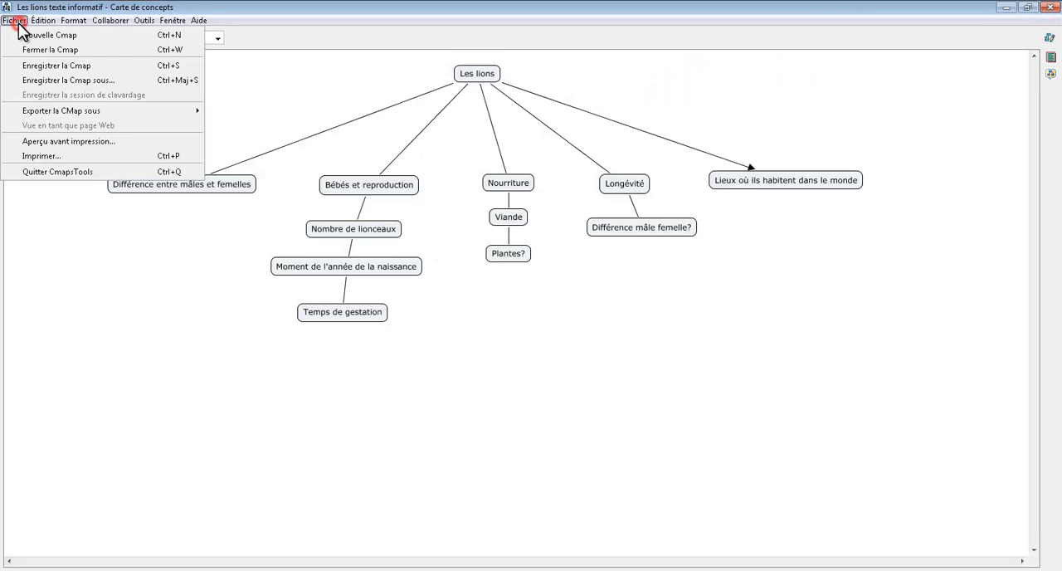
pyautogui.moveTo(20, 112)
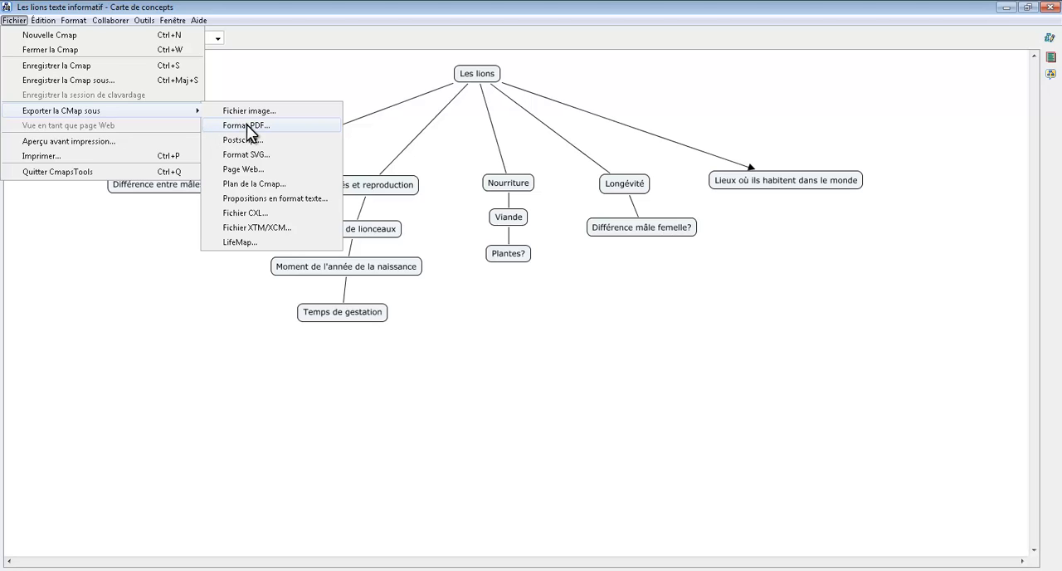
pyautogui.click(247, 126)
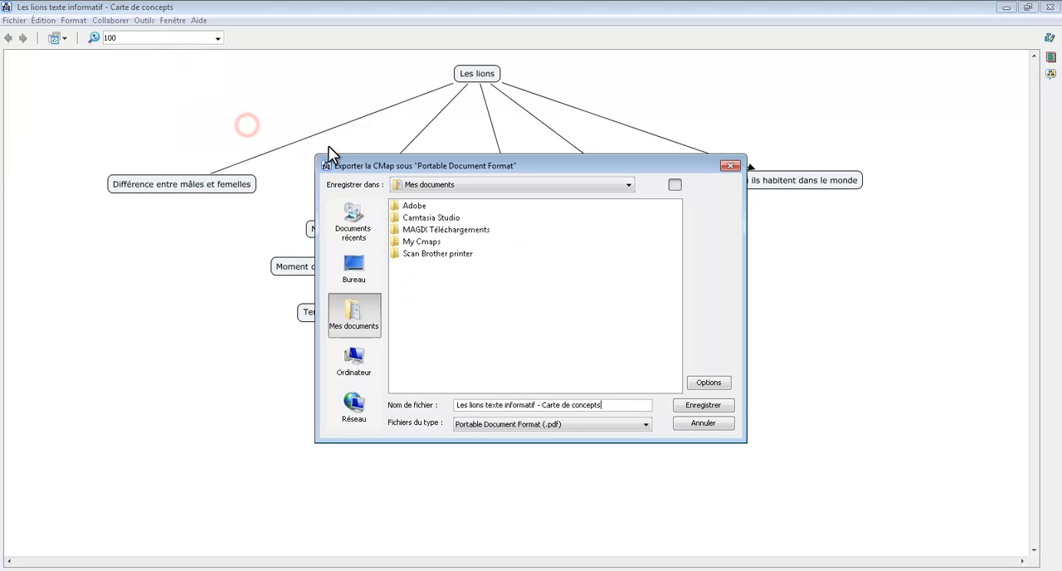
pyautogui.click(354, 272)
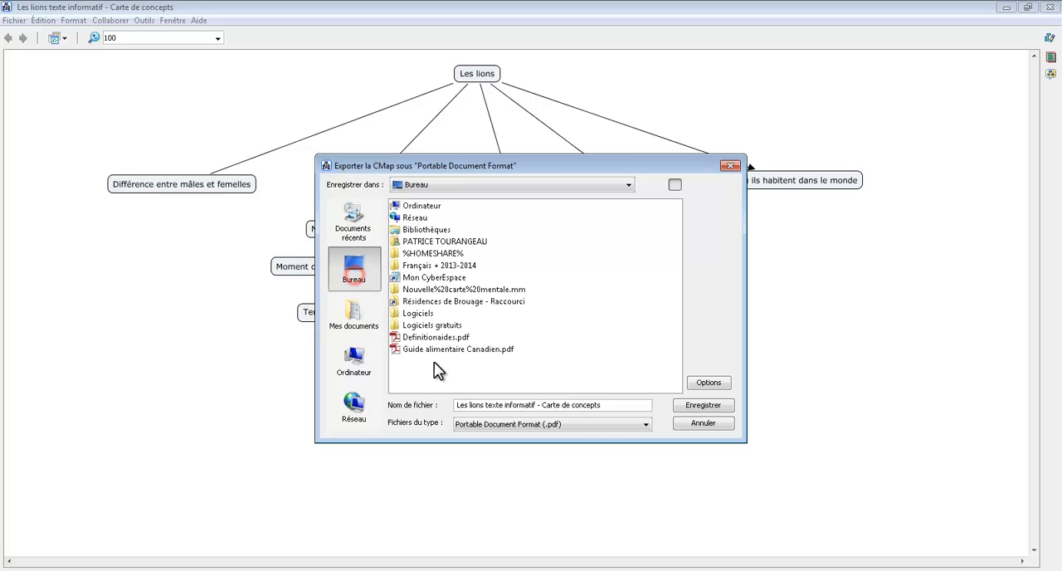
pyautogui.click(710, 404)
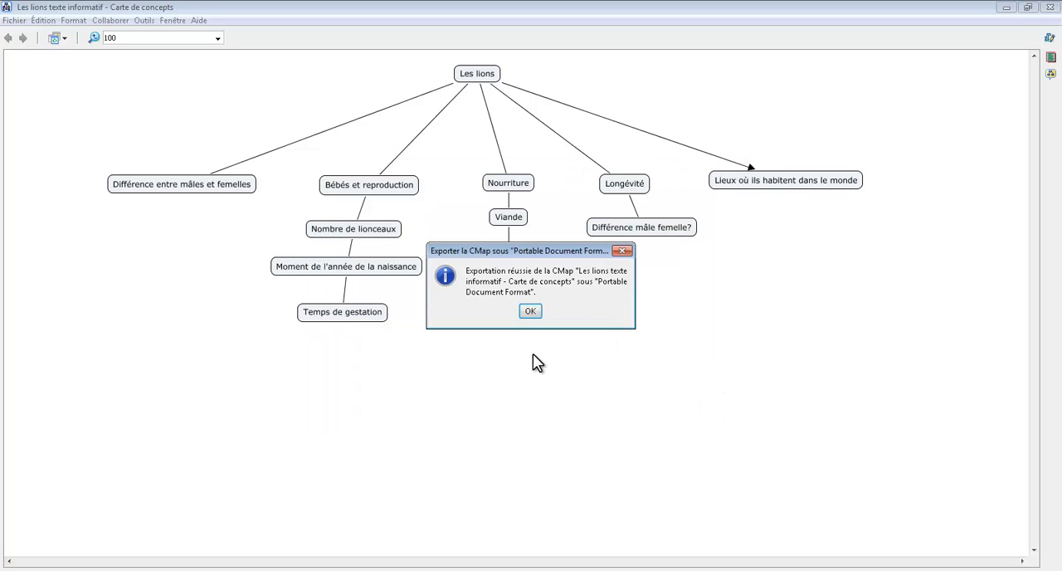
pyautogui.click(531, 312)
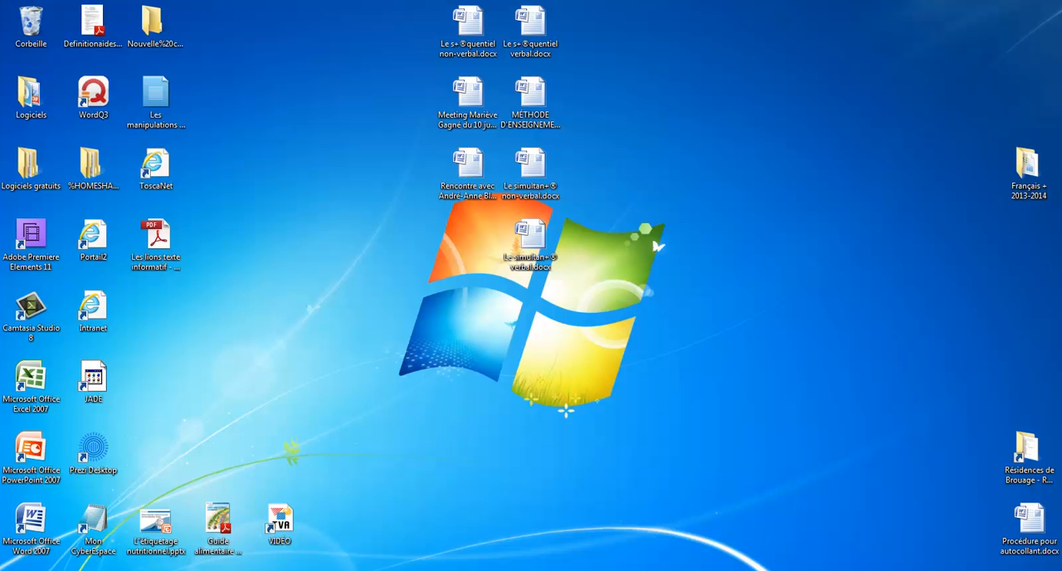
# Step: View the exported lion map PDF from the desktop, close it and return to the concept map
pyautogui.doubleClick(155, 236)
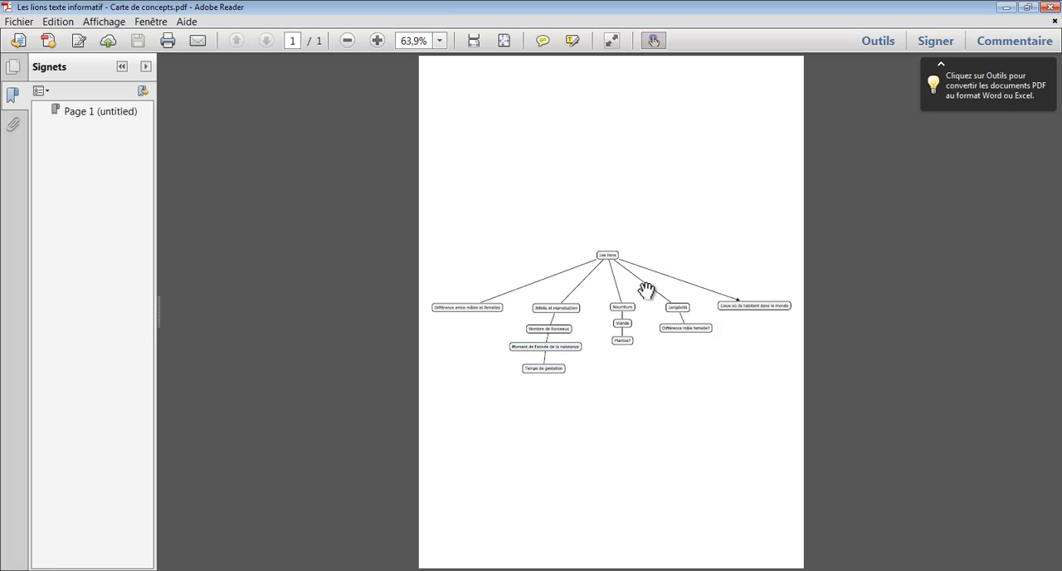
pyautogui.click(1054, 8)
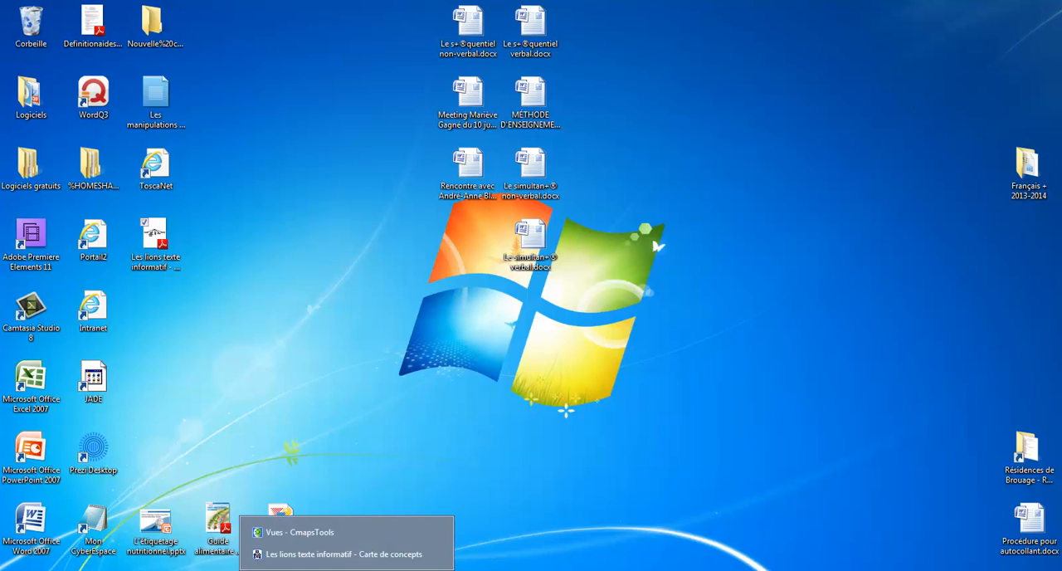
pyautogui.click(346, 554)
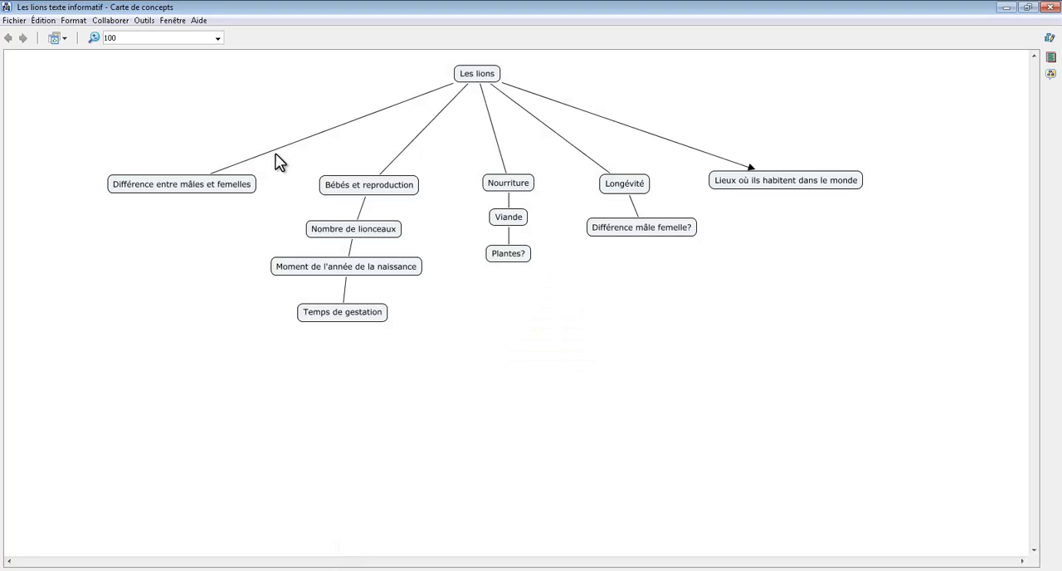
# Step: Export the concept map as an outline (Plan de la Cmap) text file on the desktop (Bureau)
pyautogui.click(17, 20)
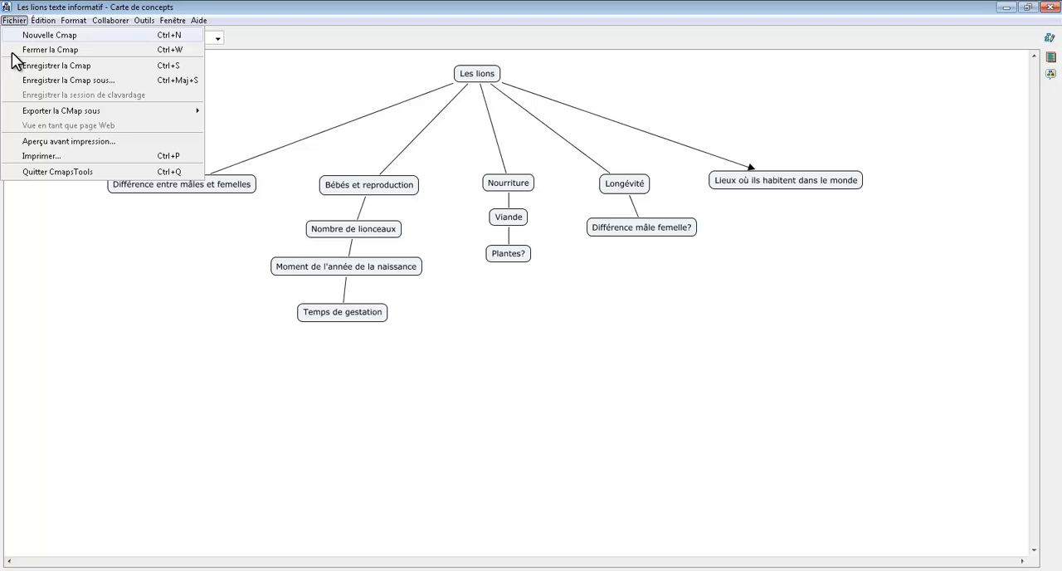
pyautogui.moveTo(39, 117)
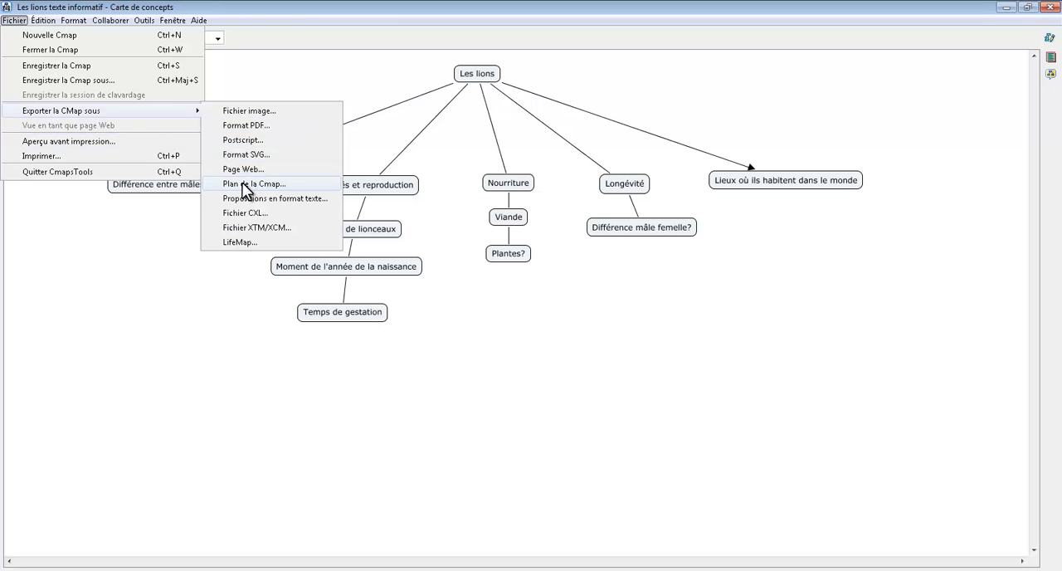
pyautogui.click(270, 184)
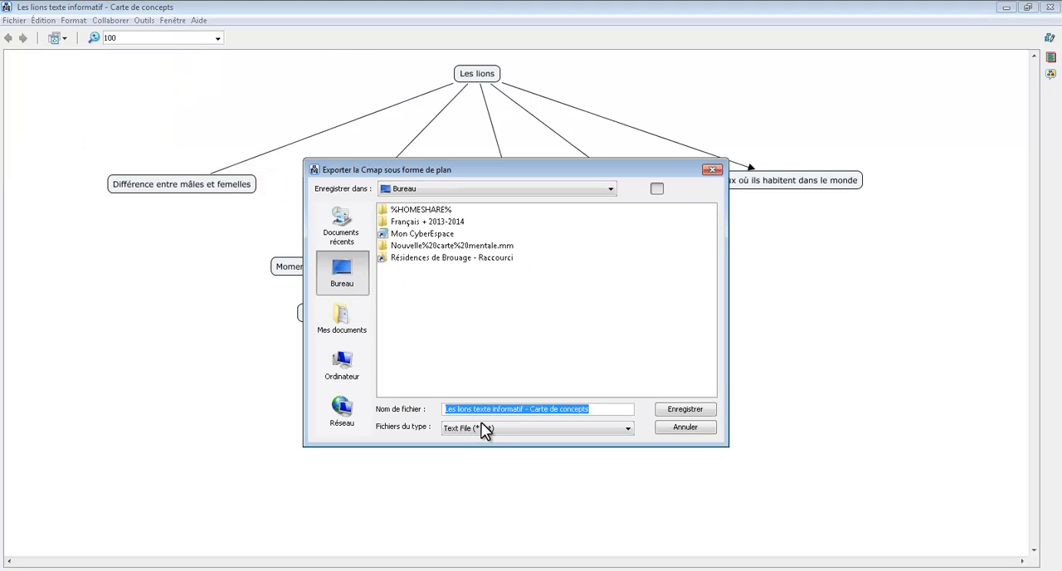
pyautogui.click(667, 410)
pyautogui.click(530, 311)
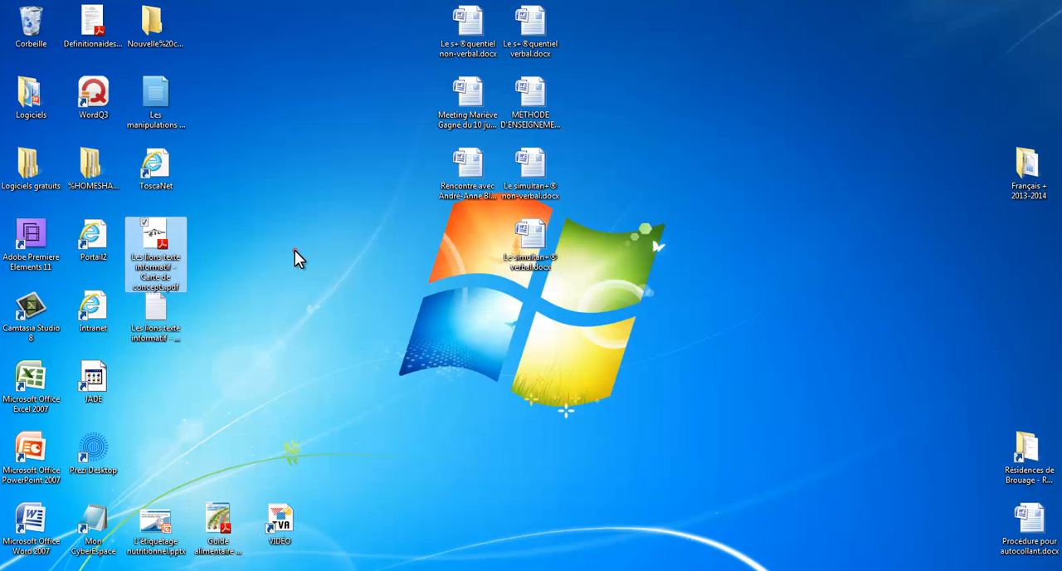
# Step: Open the exported outline text file from the desktop and copy its entire contents
pyautogui.click(295, 253)
pyautogui.doubleClick(156, 312)
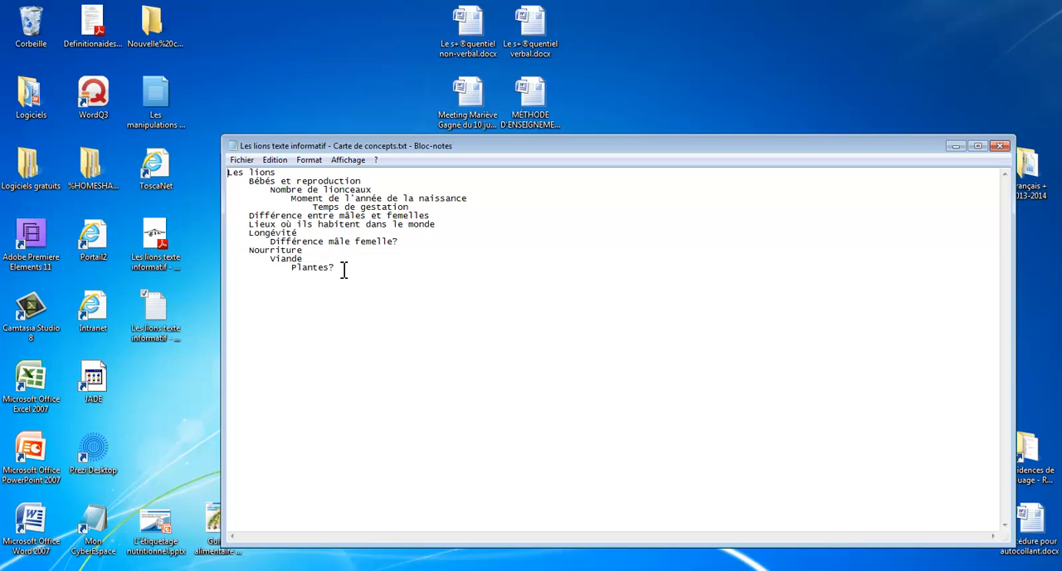
pyautogui.moveTo(355, 276); pyautogui.dragTo(222, 172)
pyautogui.hotkey('ctrl', 'c')
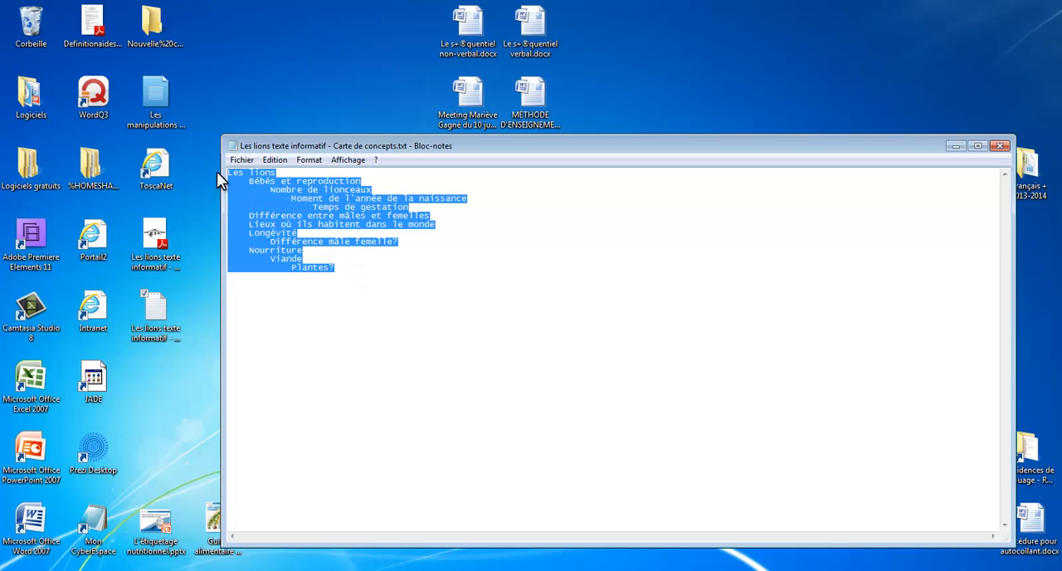
pyautogui.rightClick(329, 233)
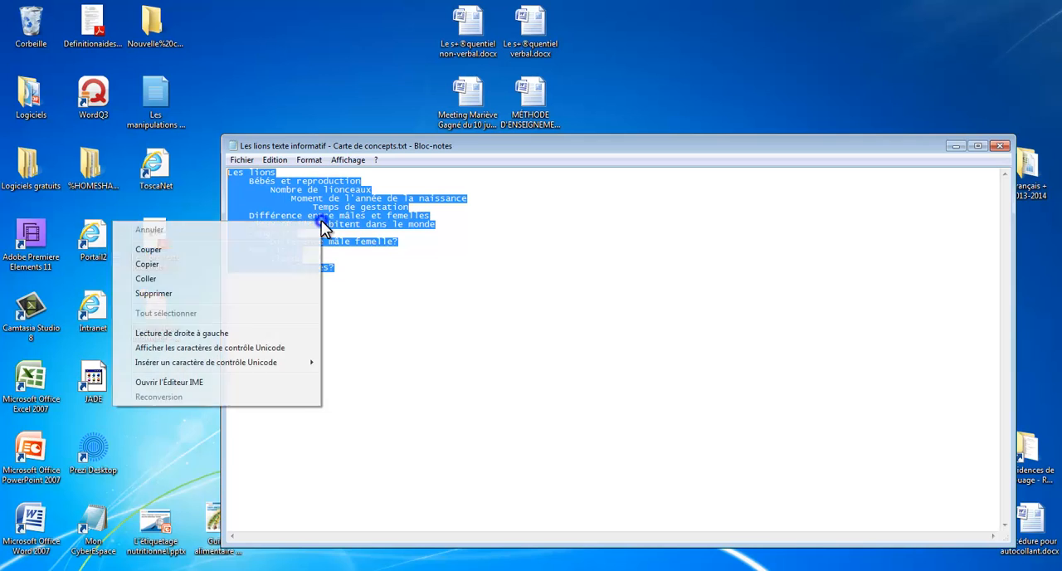
pyautogui.click(193, 262)
# Step: Switch to Word and paste the copied lion outline into the new blank document
pyautogui.click(284, 569)
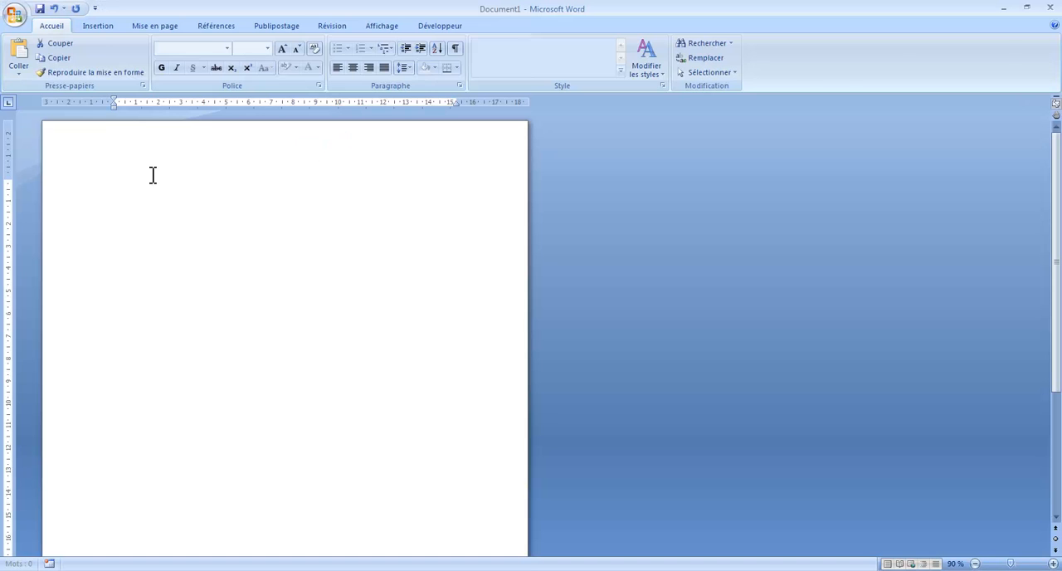
pyautogui.click(150, 174)
pyautogui.rightClick(150, 174)
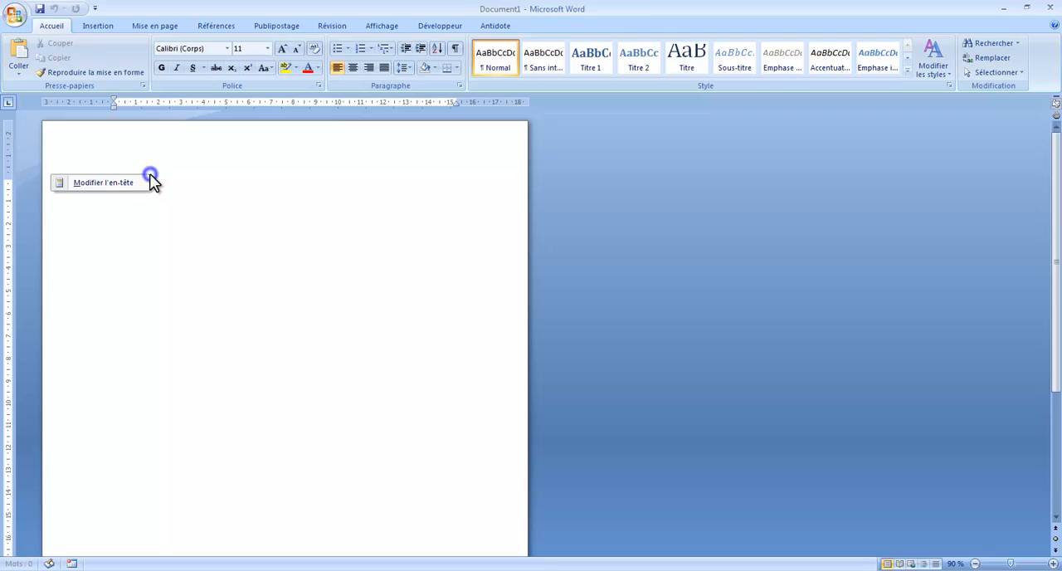
pyautogui.click(195, 186)
pyautogui.hotkey('ctrl', 'v')
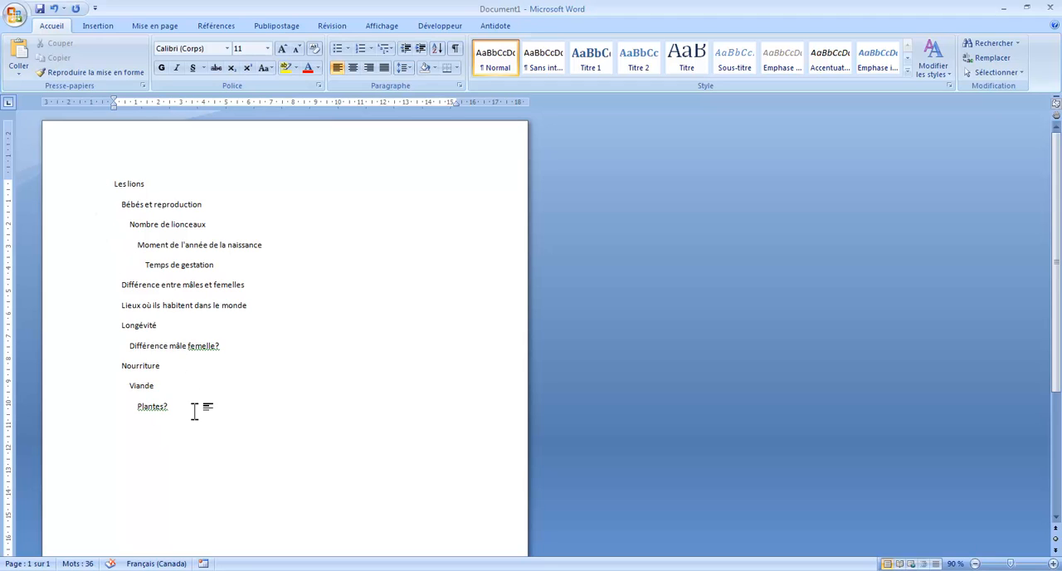
# Step: Examine the main topics of the outline by selecting each in turn, from Bébés et reproduction to Nourriture
pyautogui.moveTo(122, 205); pyautogui.dragTo(185, 204)
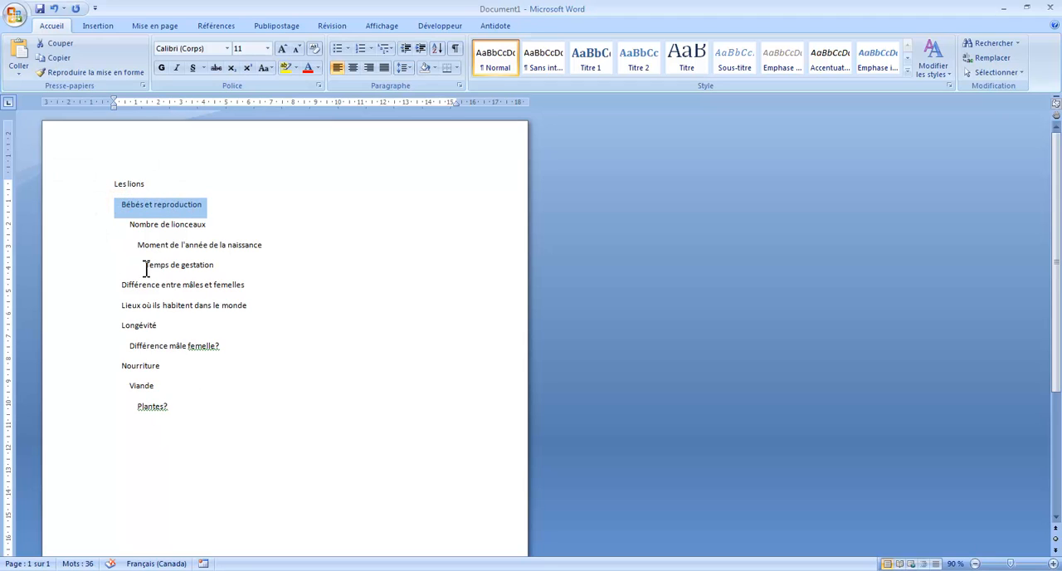
pyautogui.moveTo(119, 284); pyautogui.dragTo(246, 292)
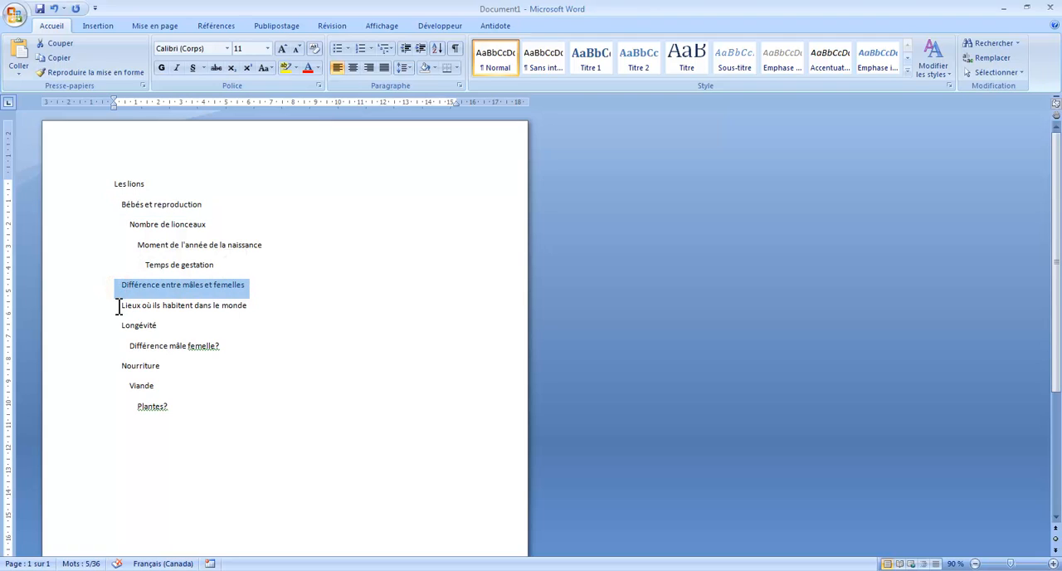
pyautogui.moveTo(118, 305); pyautogui.dragTo(248, 305)
pyautogui.moveTo(117, 326); pyautogui.dragTo(157, 325)
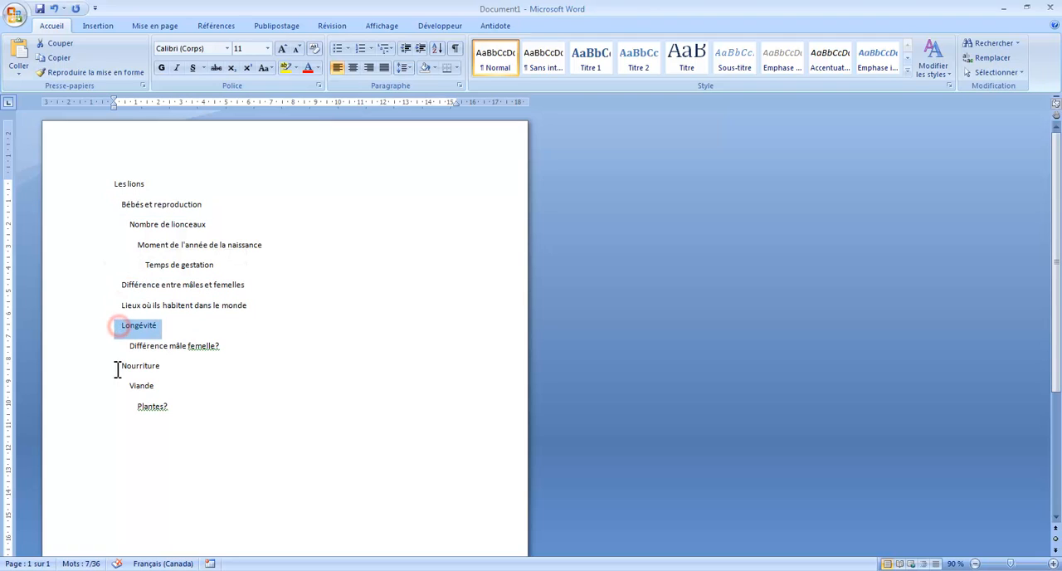
pyautogui.moveTo(117, 366); pyautogui.dragTo(162, 366)
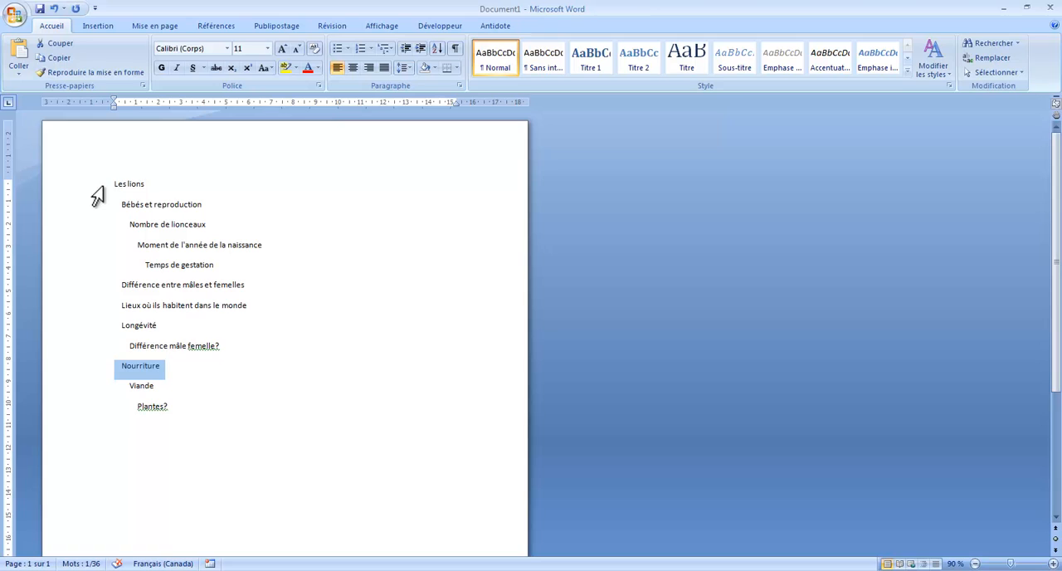
# Step: Make the main topics Bébés et reproduction, Différence entre mâles et femelles, Lieux où ils habitent dans le monde, Longévité and Nourriture bold
pyautogui.moveTo(119, 204); pyautogui.dragTo(204, 204)
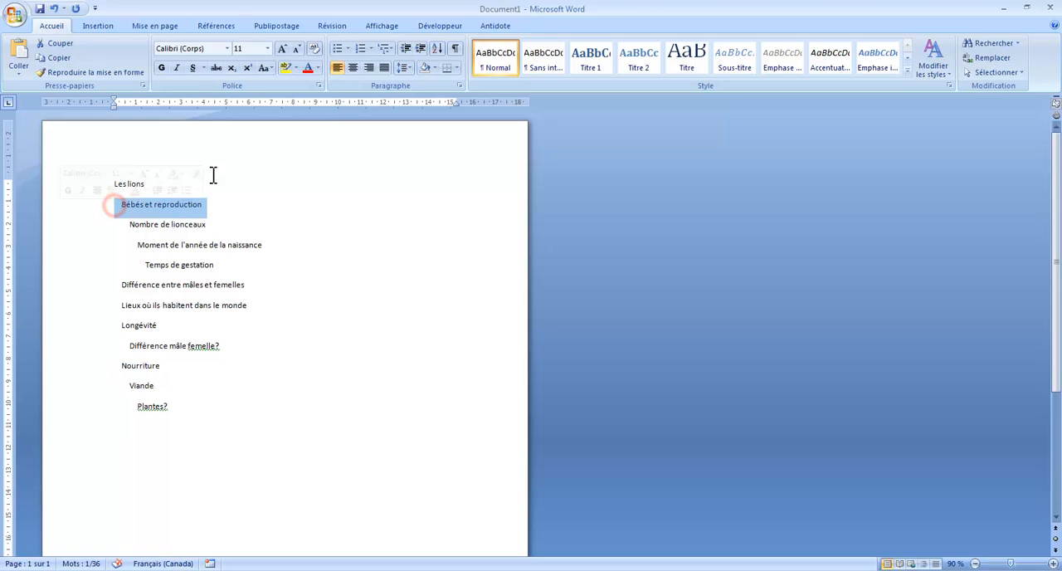
pyautogui.click(163, 68)
pyautogui.moveTo(119, 284); pyautogui.dragTo(244, 307)
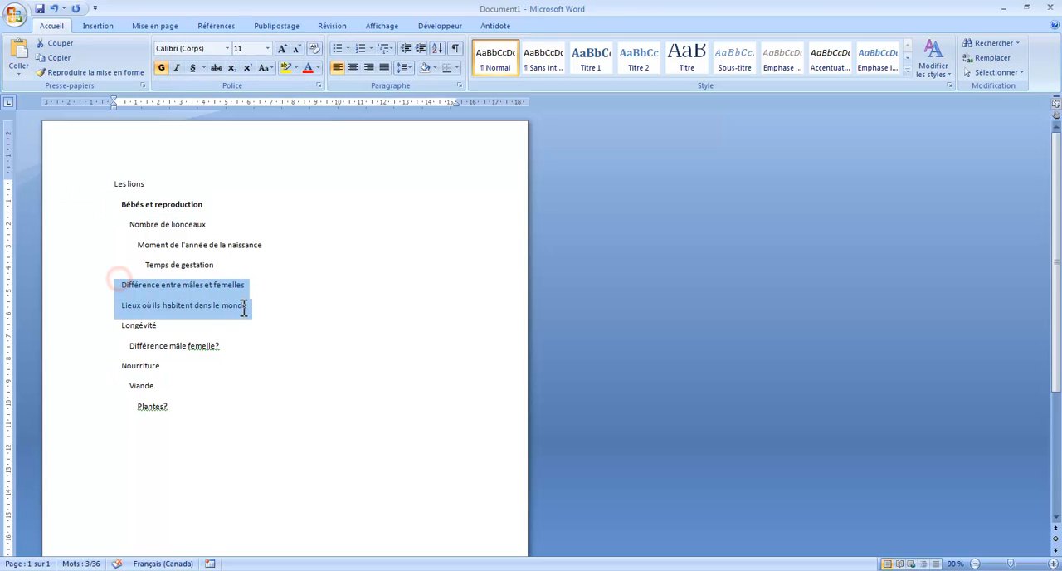
pyautogui.click(162, 68)
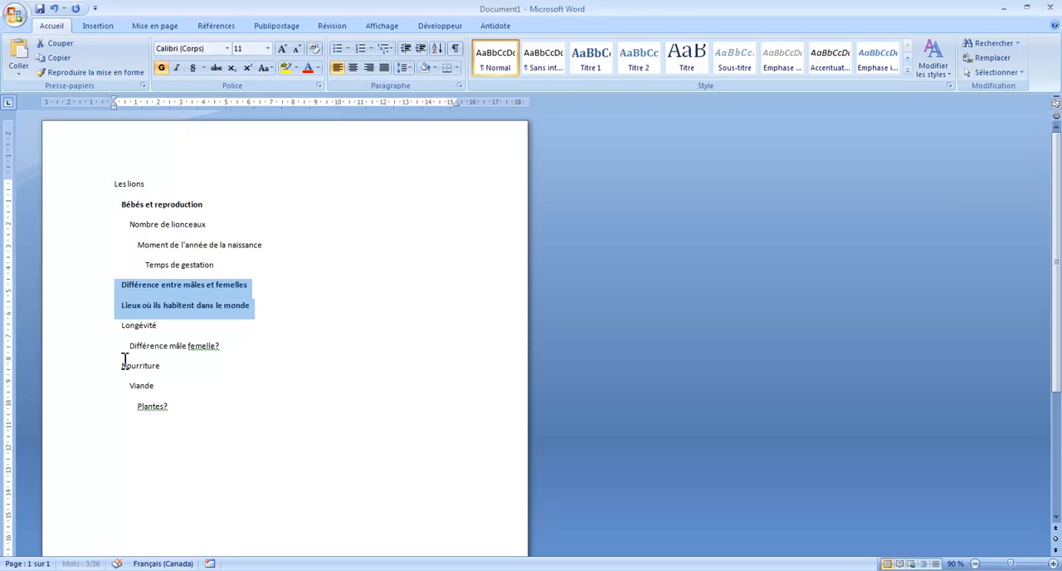
pyautogui.moveTo(110, 365); pyautogui.dragTo(171, 350)
pyautogui.click(161, 68)
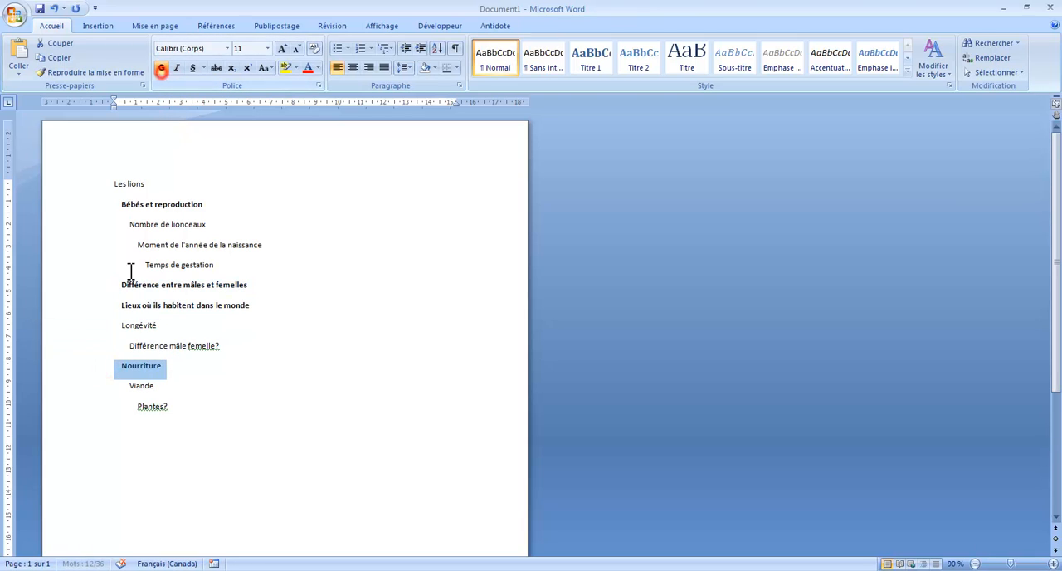
pyautogui.moveTo(108, 325); pyautogui.dragTo(159, 326)
pyautogui.click(161, 68)
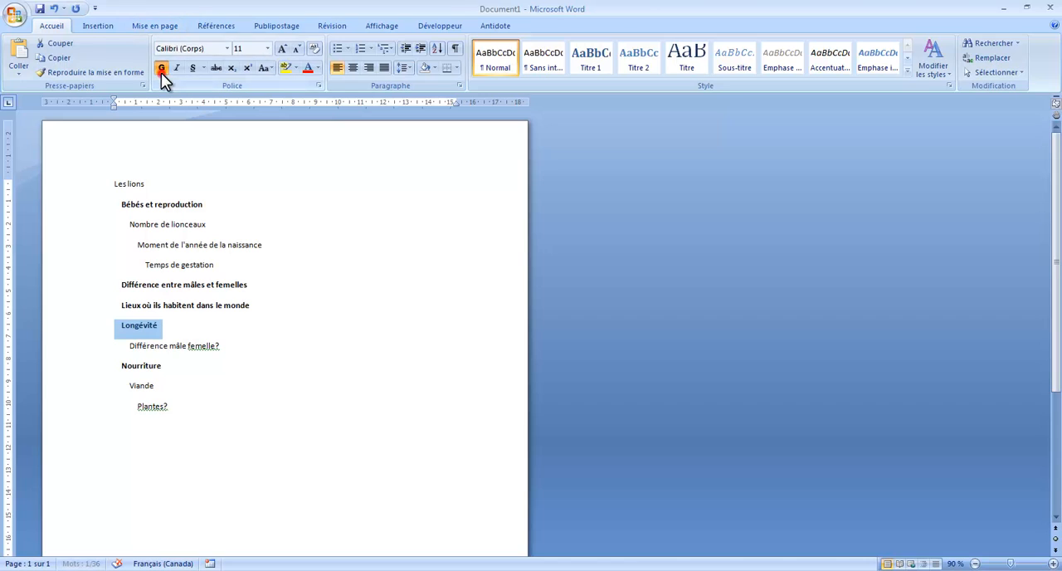
pyautogui.click(274, 305)
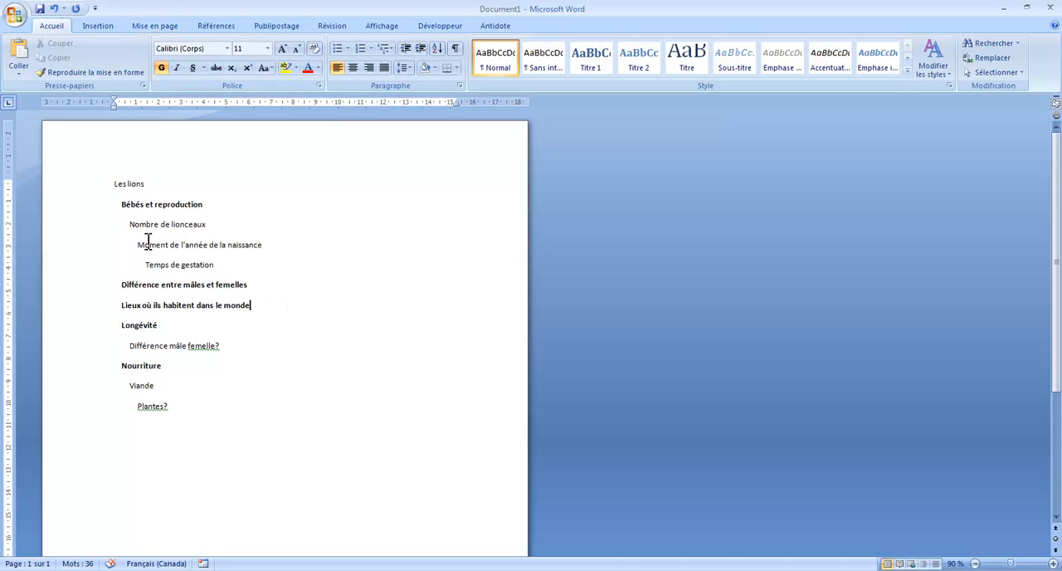
# Step: Highlight the five bold main topics of the outline in yellow
pyautogui.moveTo(120, 207); pyautogui.dragTo(204, 205)
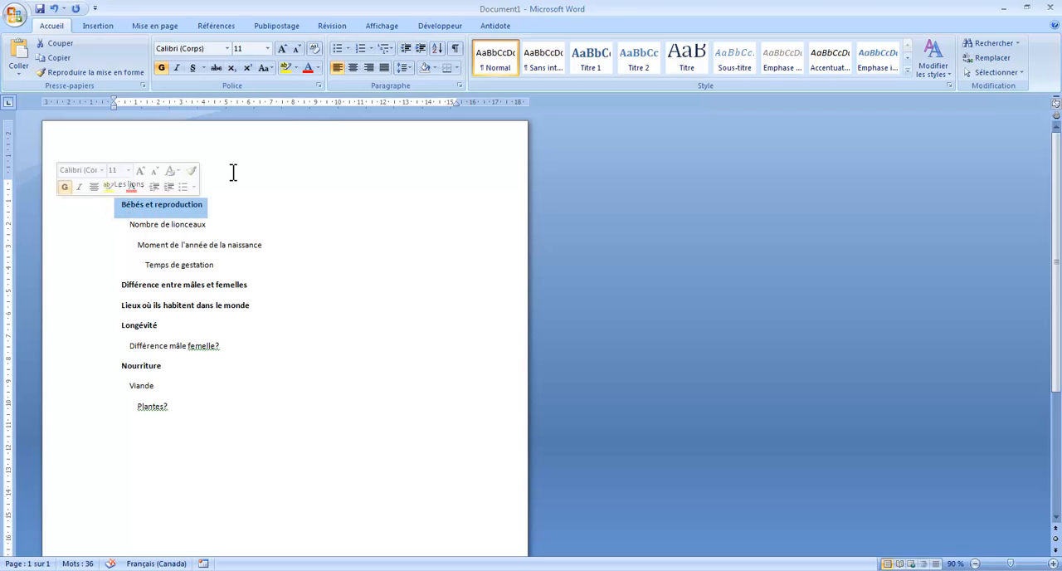
pyautogui.click(287, 68)
pyautogui.moveTo(98, 284); pyautogui.dragTo(104, 329)
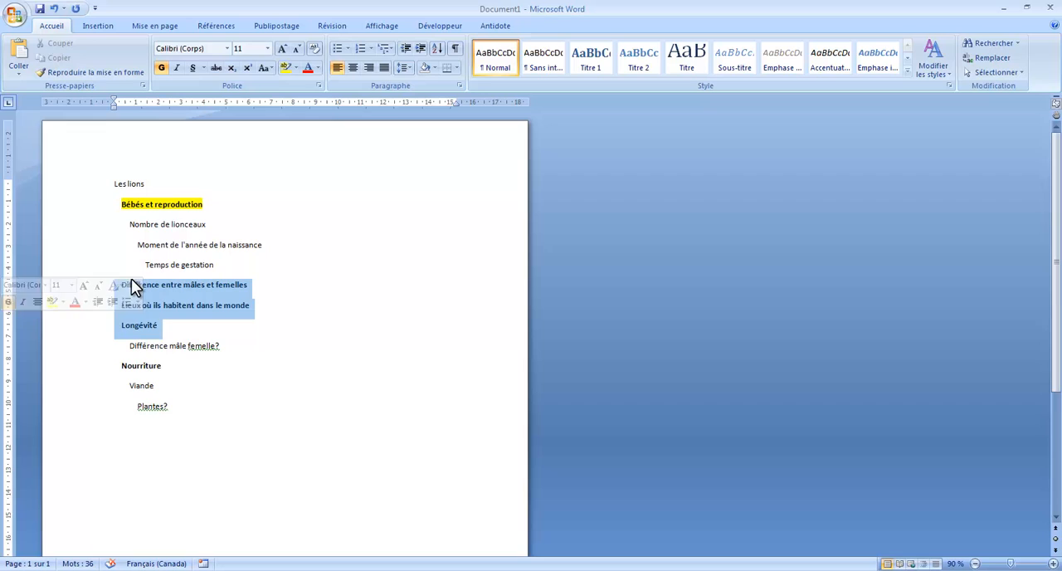
pyautogui.click(287, 68)
pyautogui.click(99, 366)
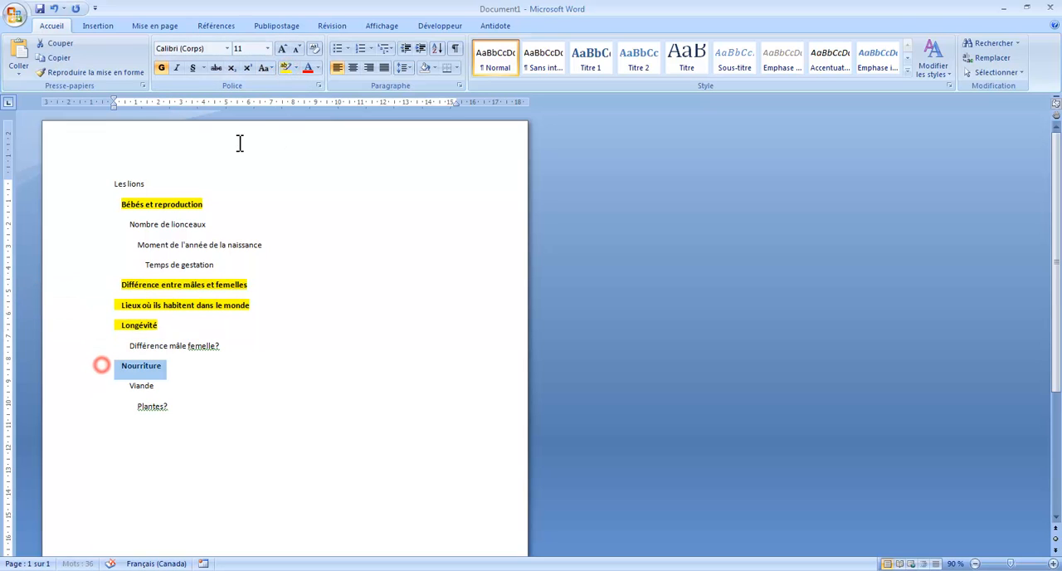
pyautogui.click(287, 68)
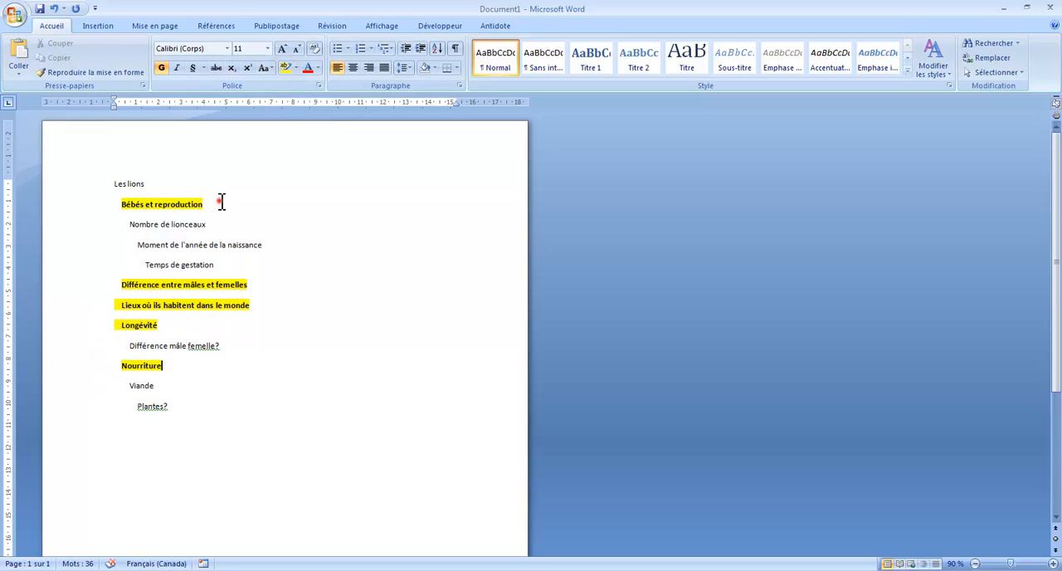
pyautogui.click(221, 201)
# Step: Undo the yellow highlighting and the bold formatting on the main topics
pyautogui.hotkey('ctrl', 'z')
pyautogui.hotkey('ctrl', 'z')
pyautogui.hotkey('ctrl', 'z')
pyautogui.hotkey('ctrl', 'z')
pyautogui.hotkey('ctrl', 'z')
pyautogui.hotkey('ctrl', 'z')
pyautogui.hotkey('ctrl', 'z')
pyautogui.hotkey('ctrl', 'z')
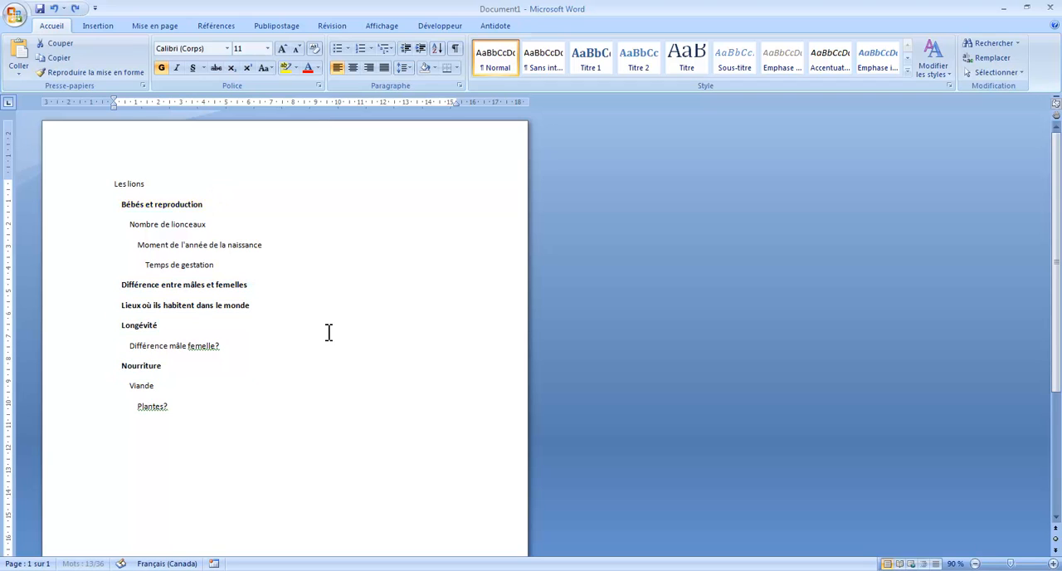
pyautogui.hotkey('ctrl', 'z')
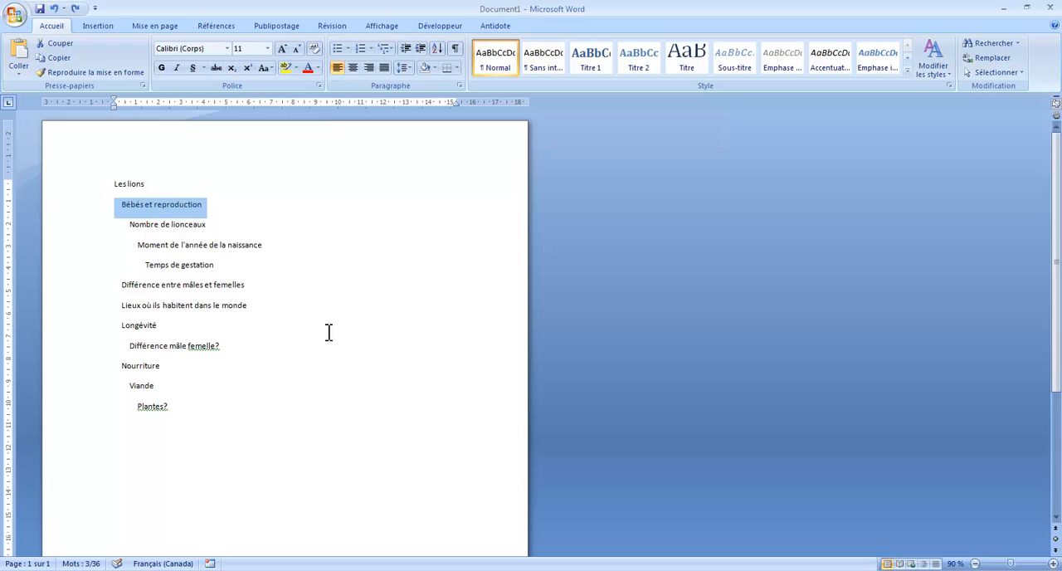
# Step: Apply the multilevel list style I. Titre 1, A. Titre 2, 1. Titre 3 to the entire outline
pyautogui.click(245, 379)
pyautogui.moveTo(190, 410); pyautogui.dragTo(95, 187)
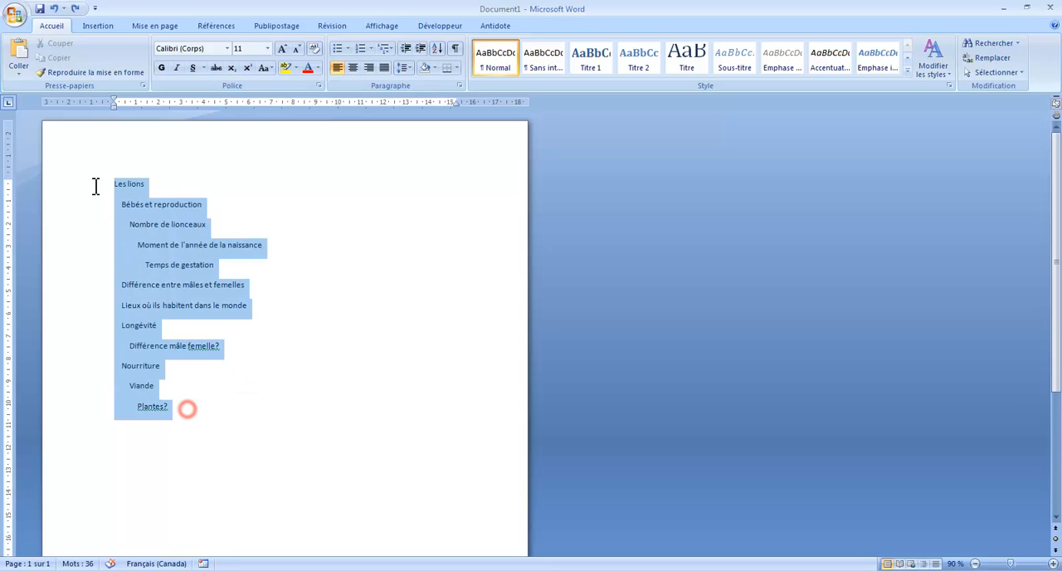
pyautogui.click(217, 370)
pyautogui.moveTo(178, 415); pyautogui.dragTo(87, 183)
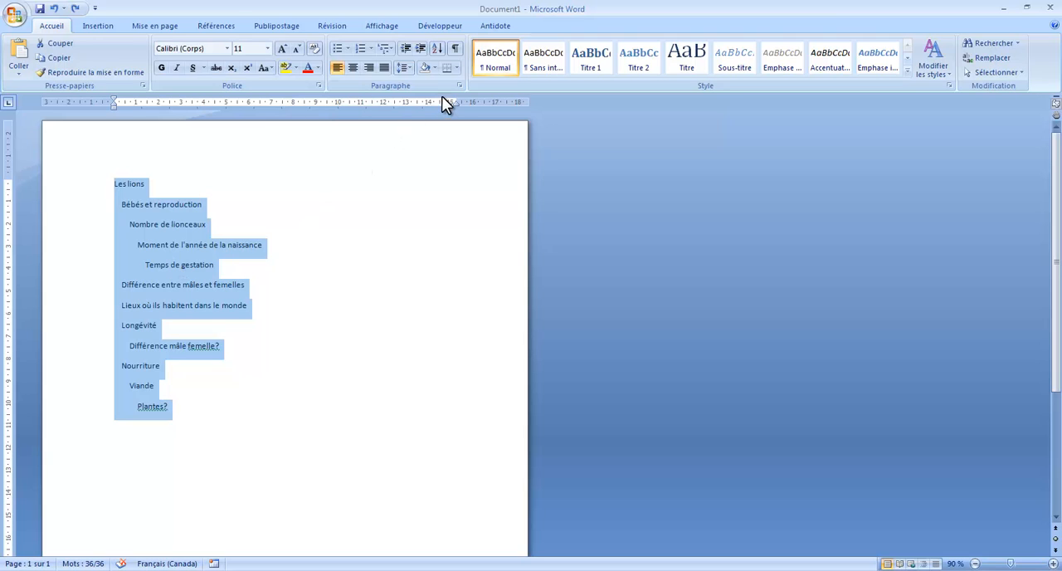
pyautogui.click(389, 47)
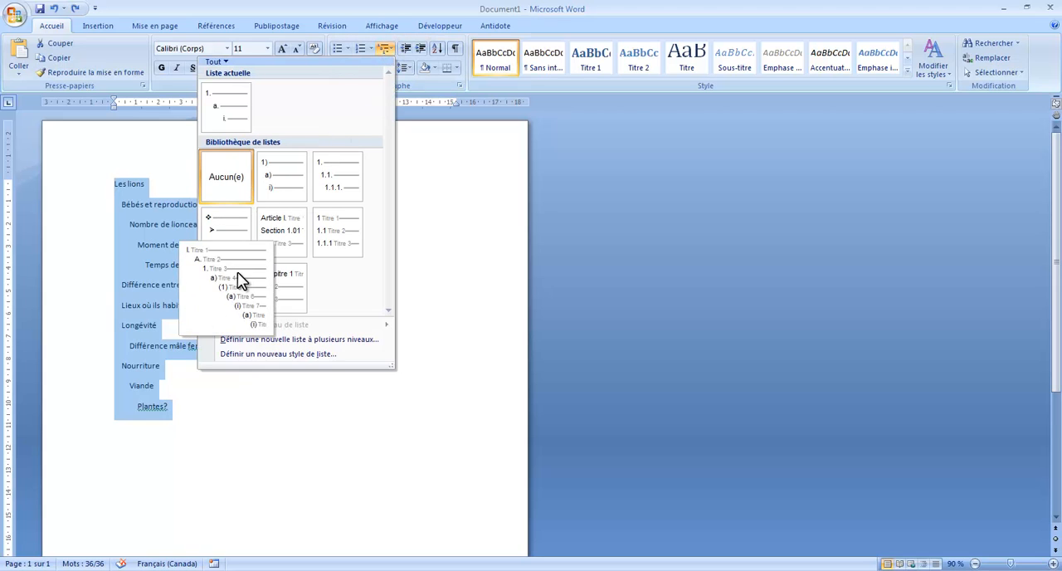
pyautogui.click(226, 290)
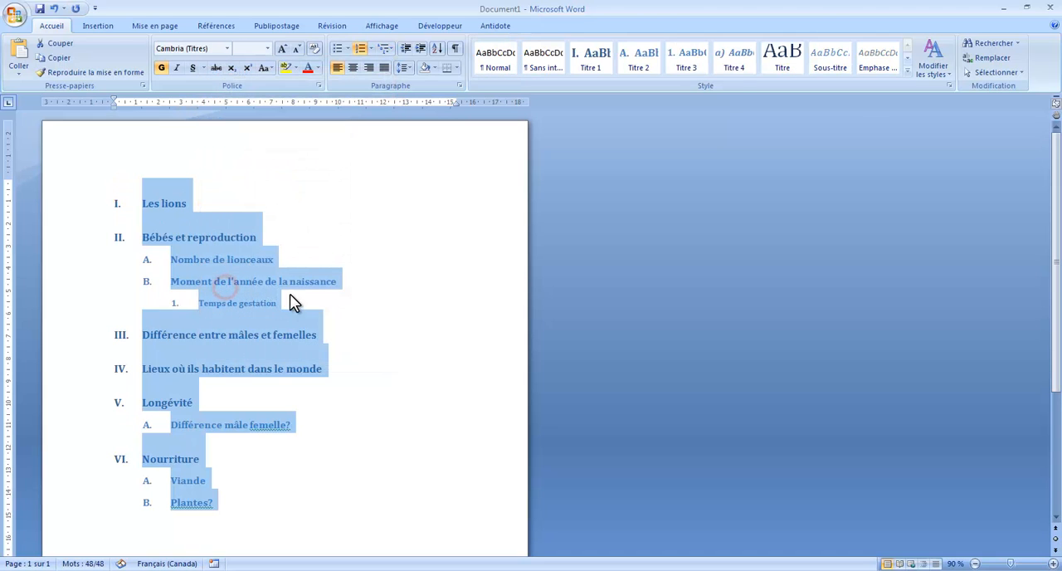
pyautogui.click(307, 202)
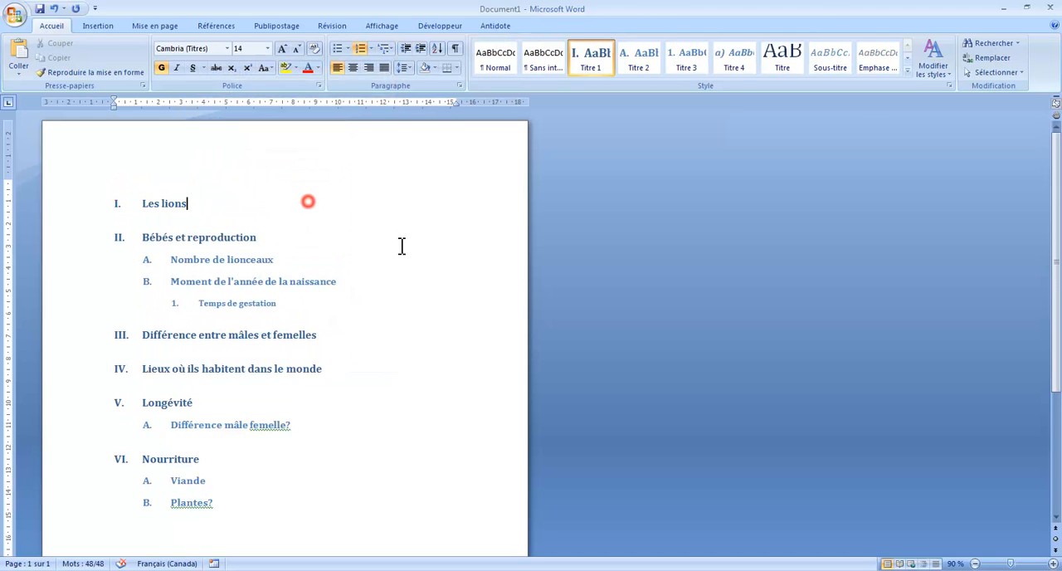
# Step: Remove the list number from the title line Les lions
pyautogui.scroll(-1, 401, 244)
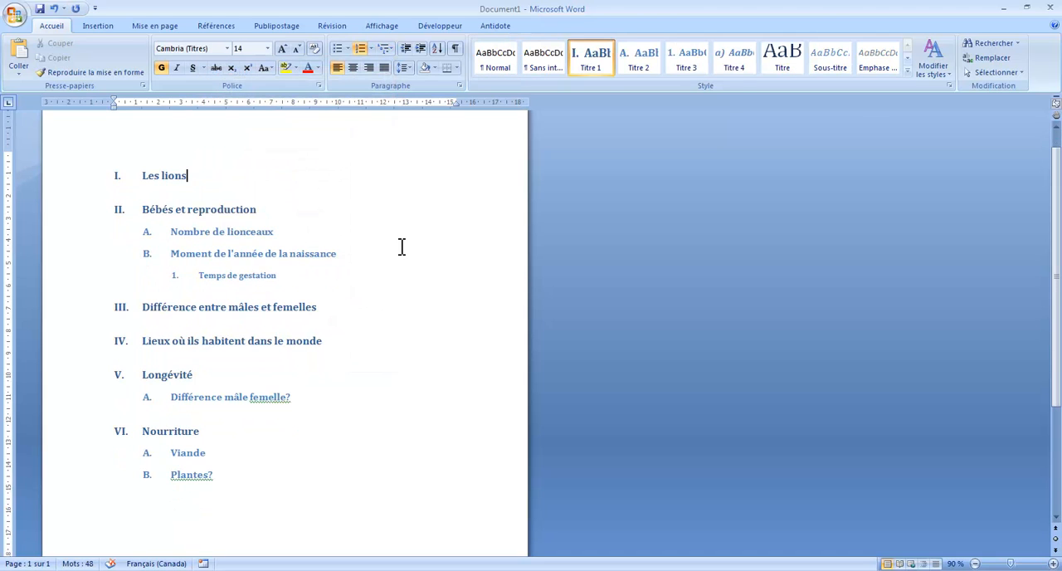
pyautogui.click(143, 175)
pyautogui.press('BackSpace')
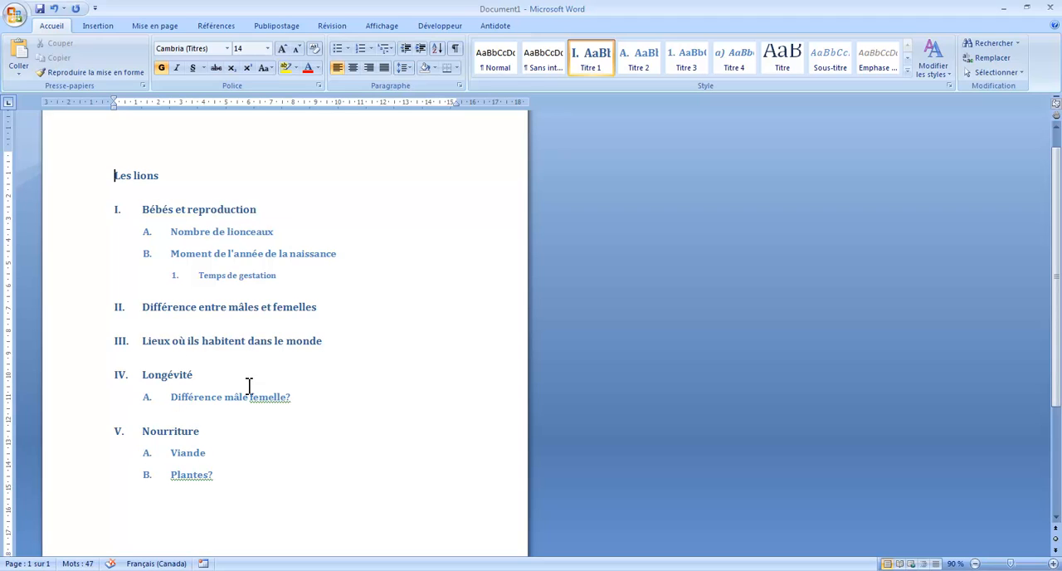
# Step: Promote Temps de gestation to a second-level item, C, under Bébés et reproduction
pyautogui.click(199, 277)
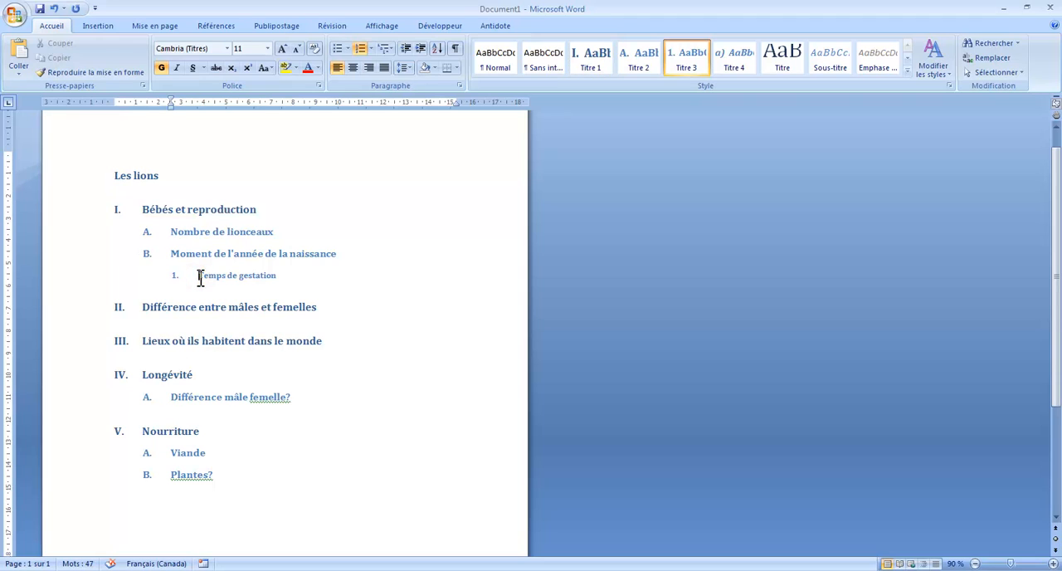
pyautogui.press('BackSpace')
pyautogui.press('BackSpace')
pyautogui.press('BackSpace')
pyautogui.press('Return')
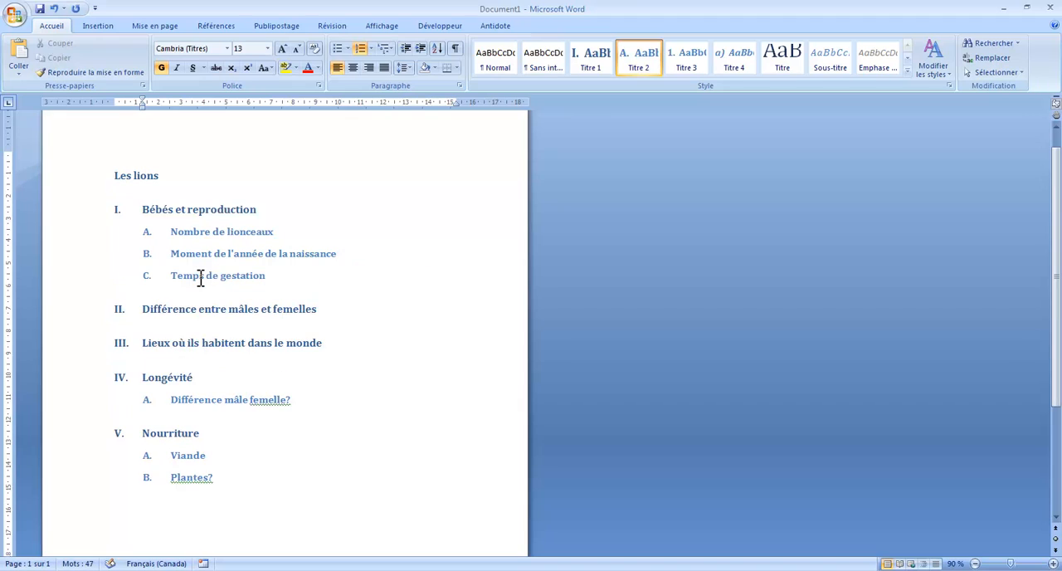